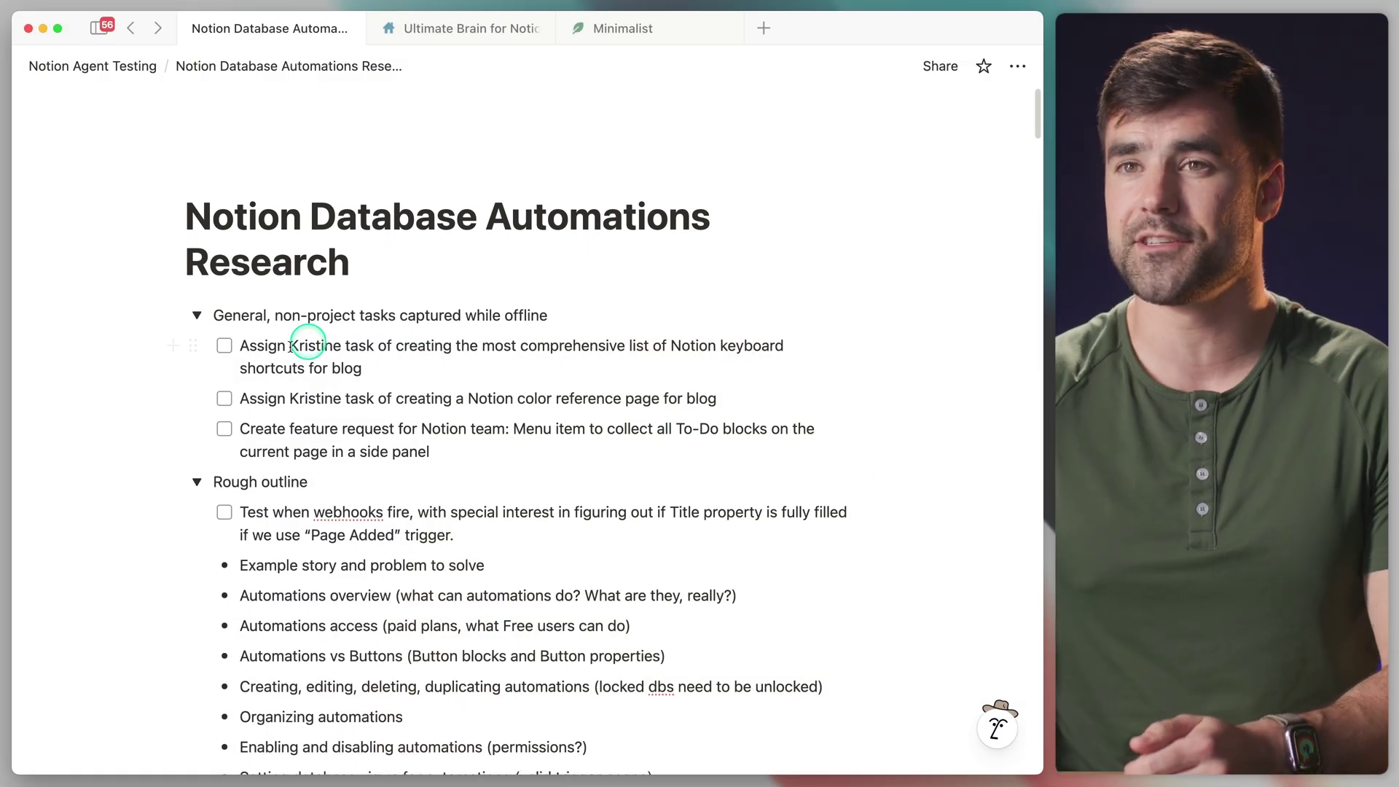
Step: Look over the Ultimate Brain page, then return to the research page and review its to-do blocks
left_click(470, 35)
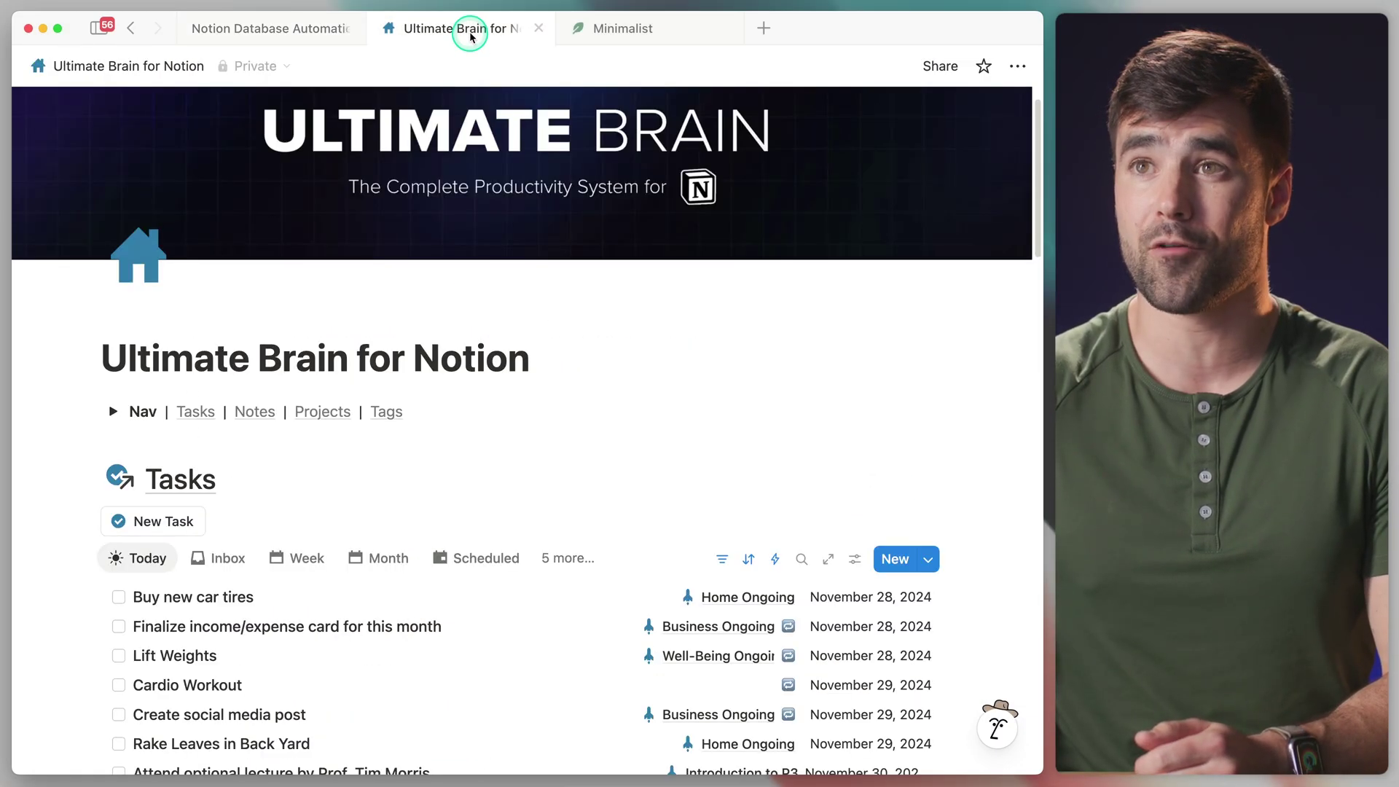
scroll(739, 405, "down", 3)
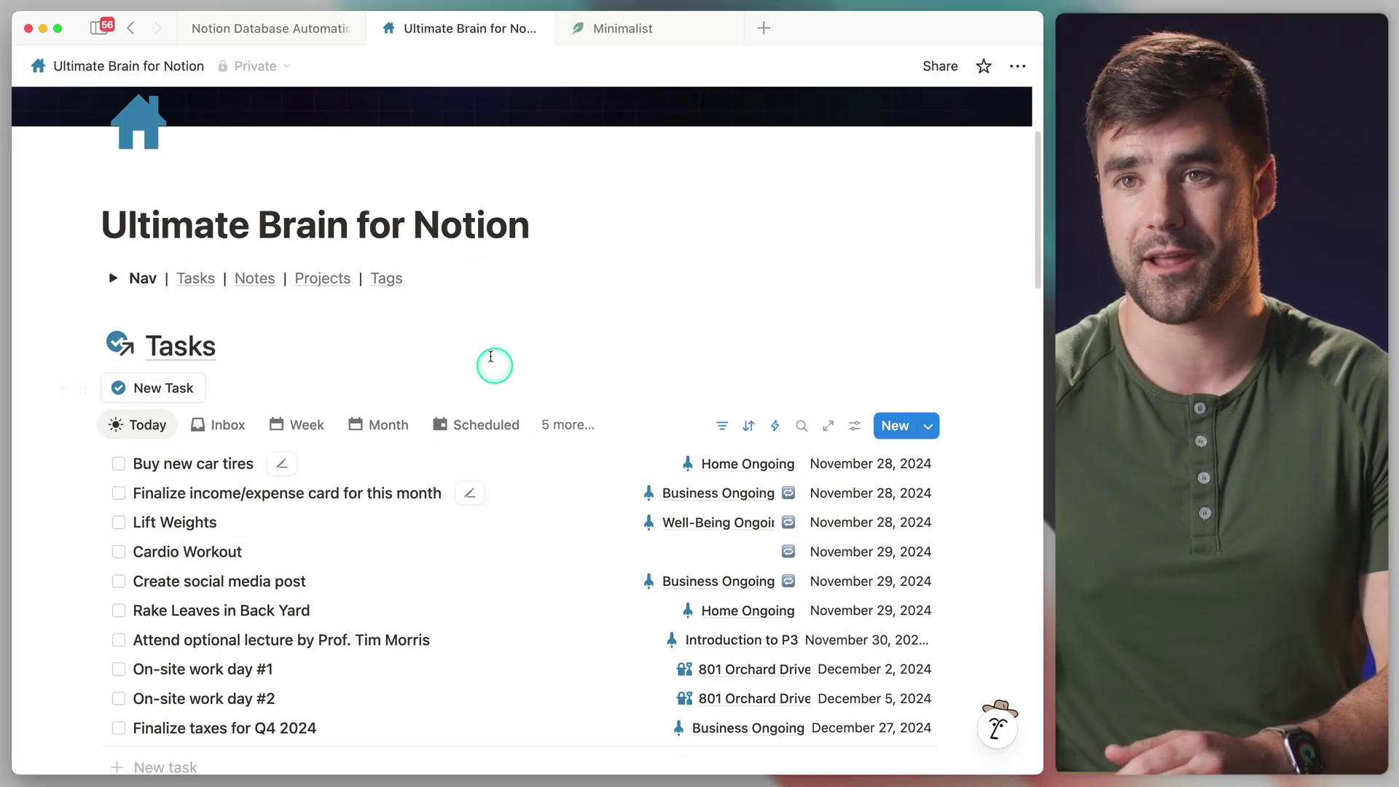
left_click(287, 31)
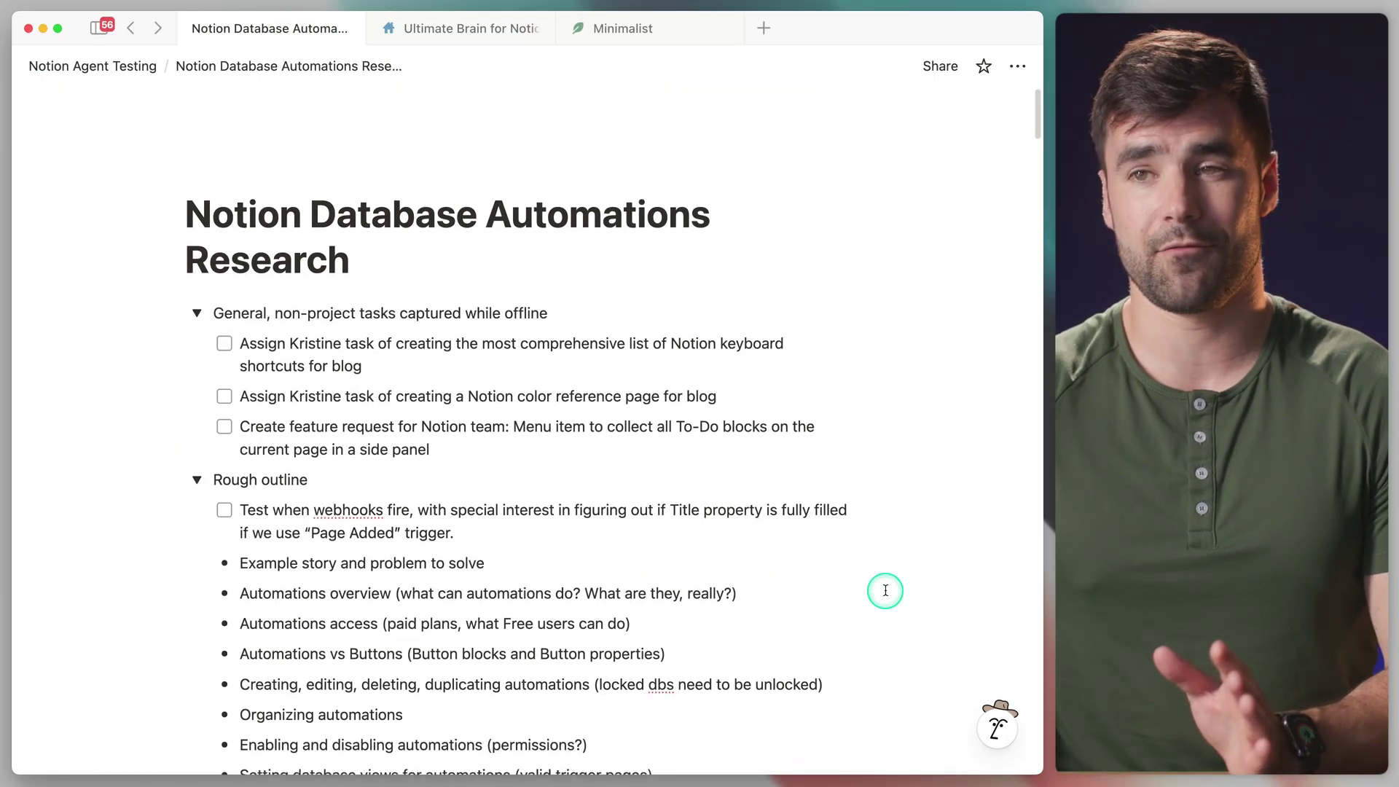
scroll(895, 595, "down", 20)
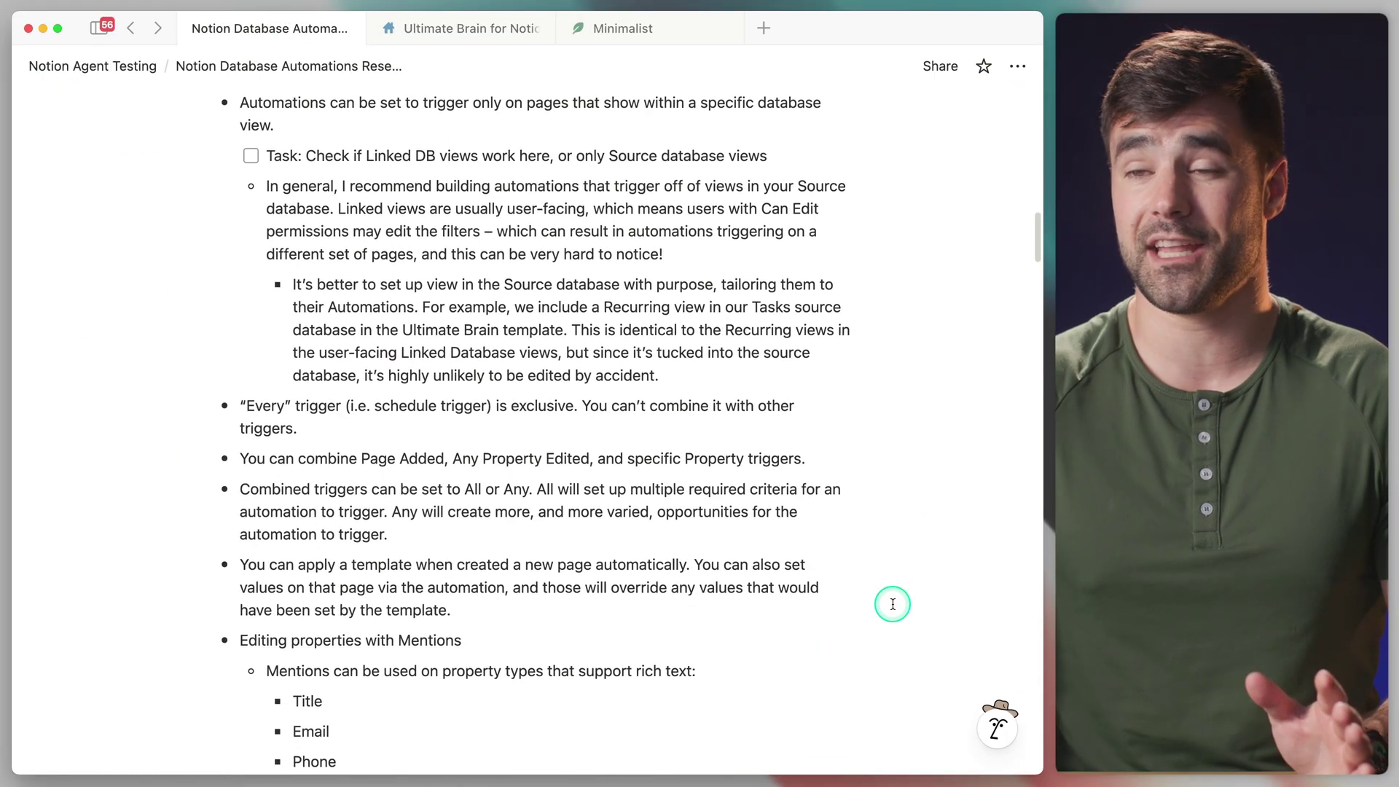
scroll(893, 605, "down", 15)
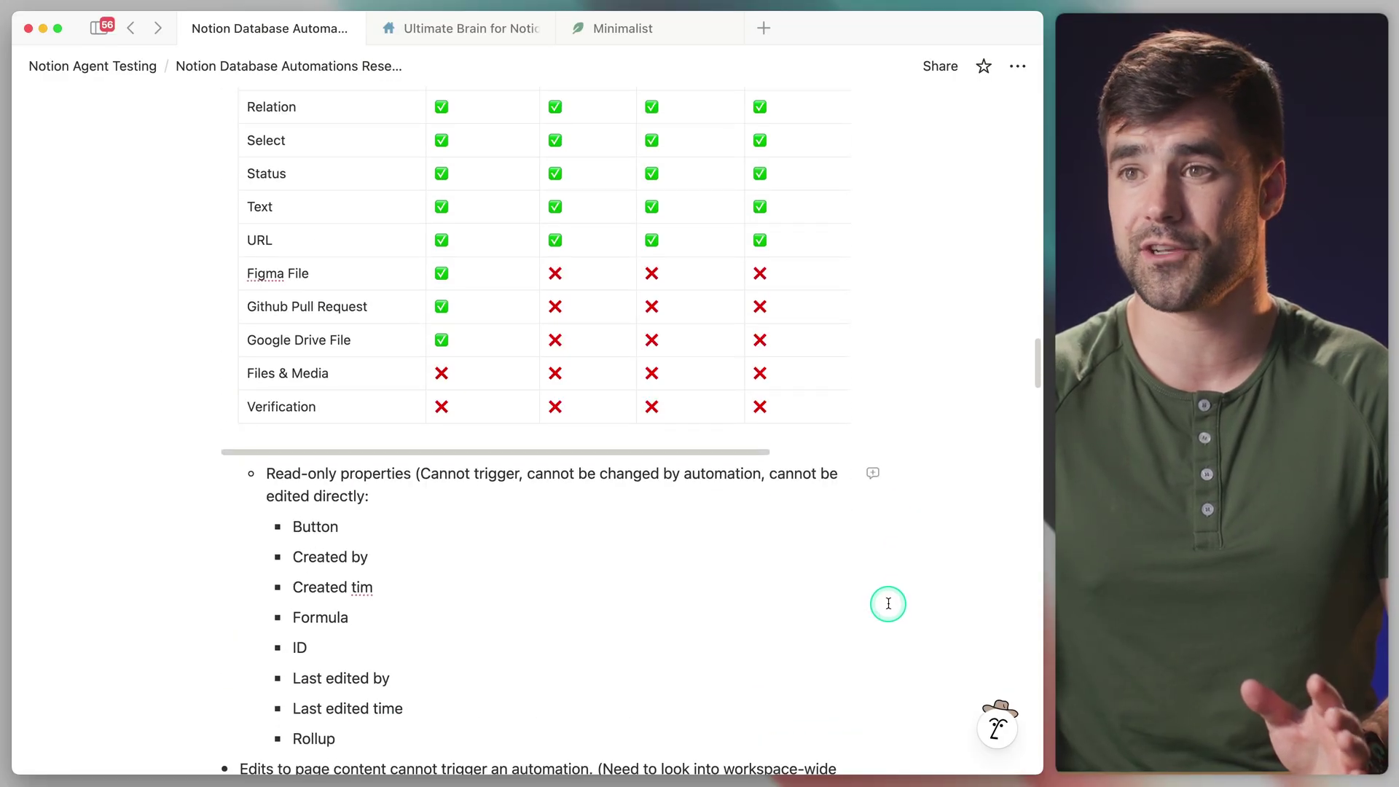
scroll(892, 611, "up", 10)
scroll(892, 610, "up", 6)
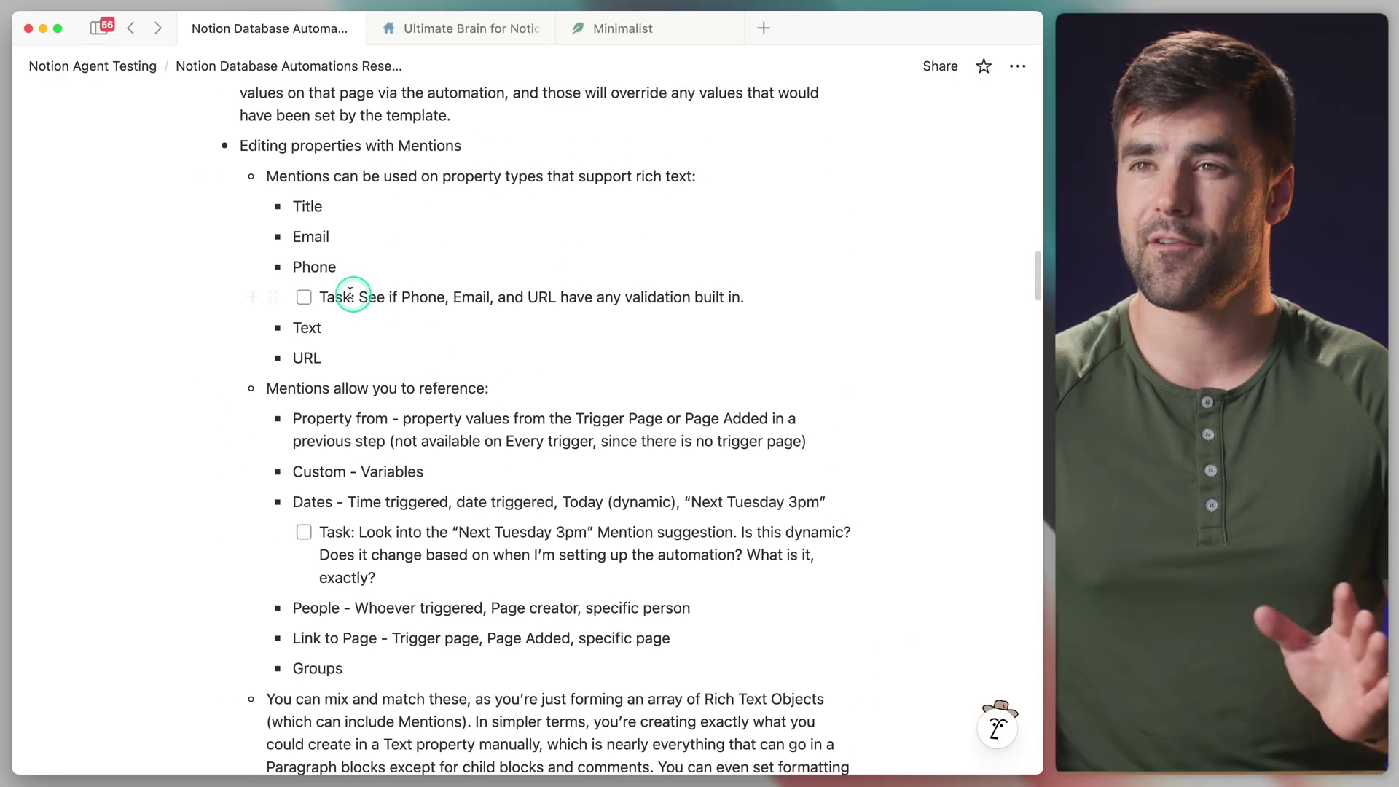
scroll(416, 306, "up", 20)
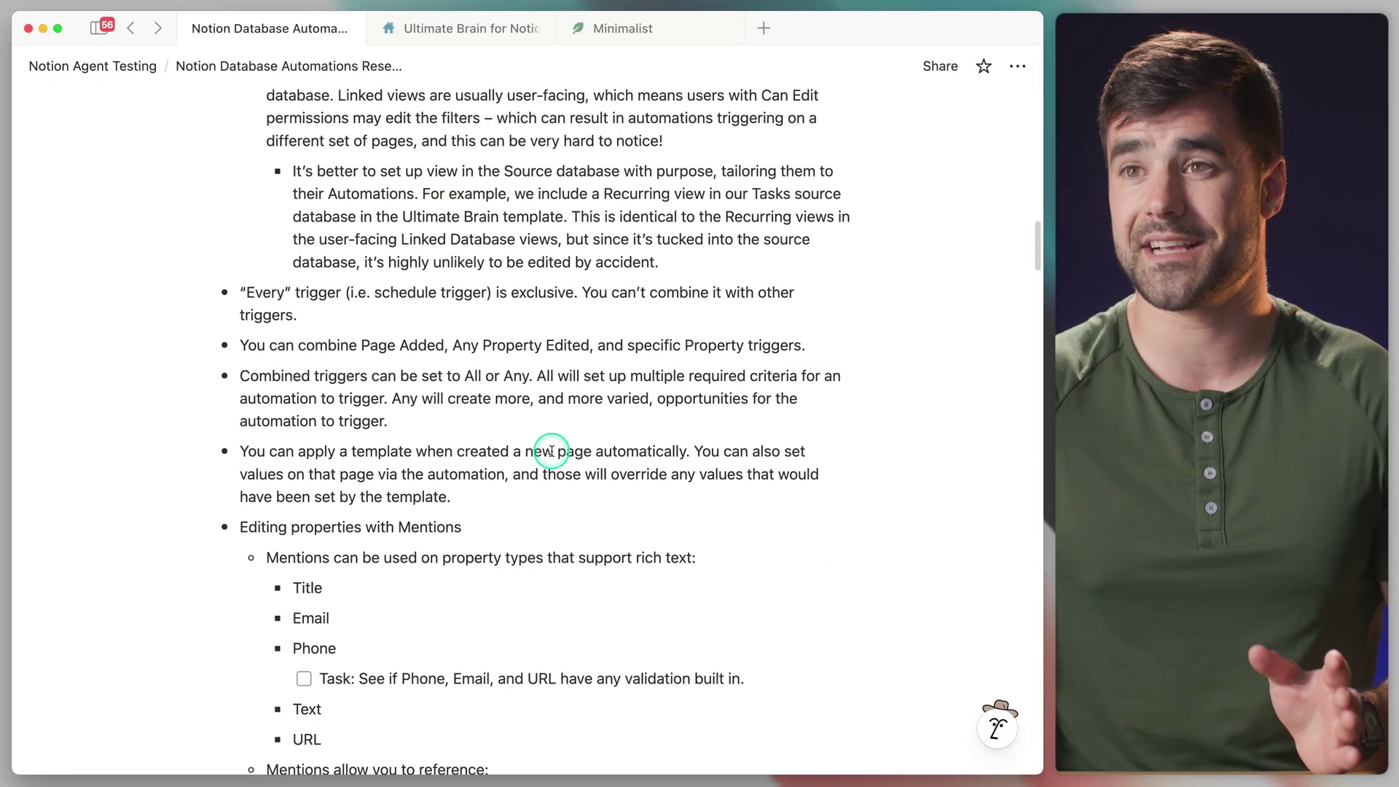
scroll(584, 466, "up", 5)
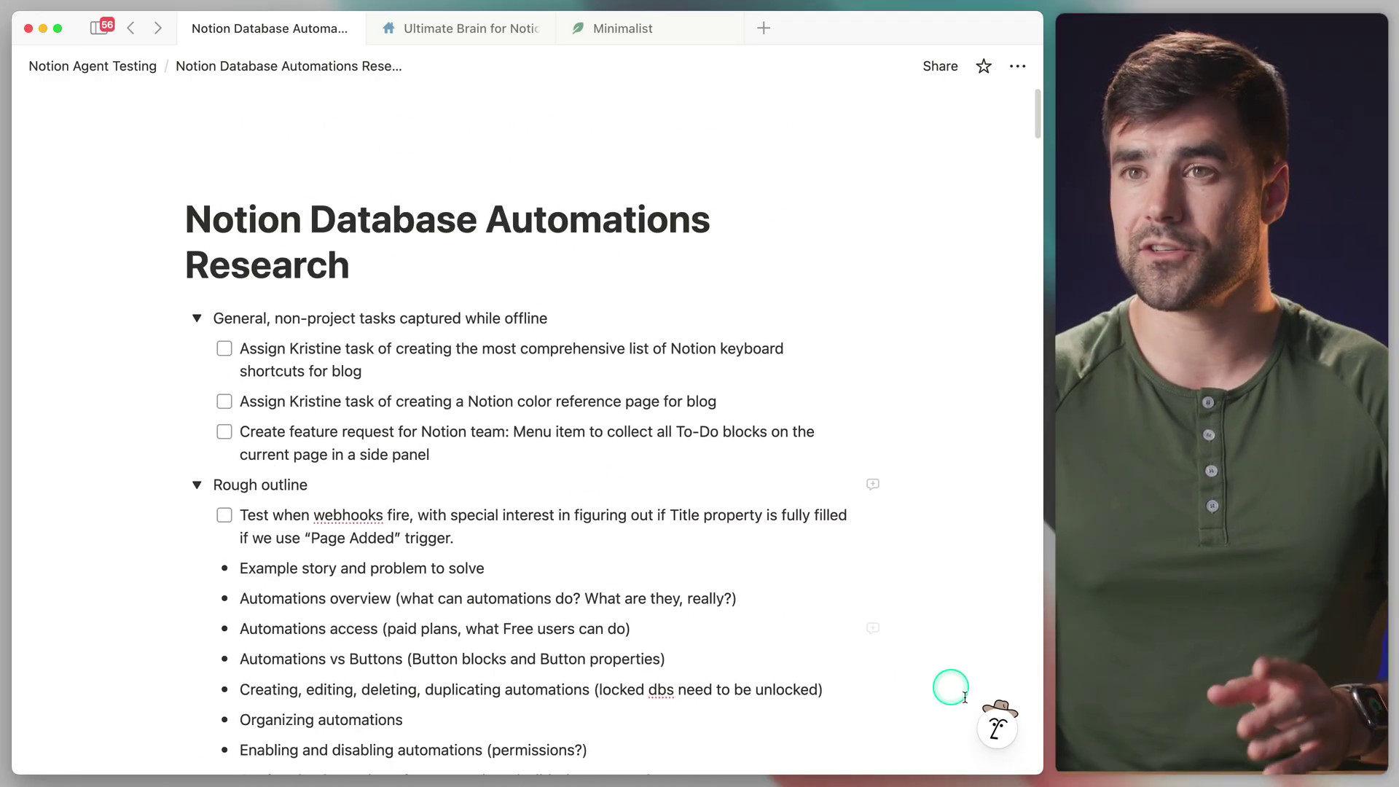
Step: Dictate a Notion AI request to turn the to-dos into Created By AI tasks for a new guide project
left_click(998, 728)
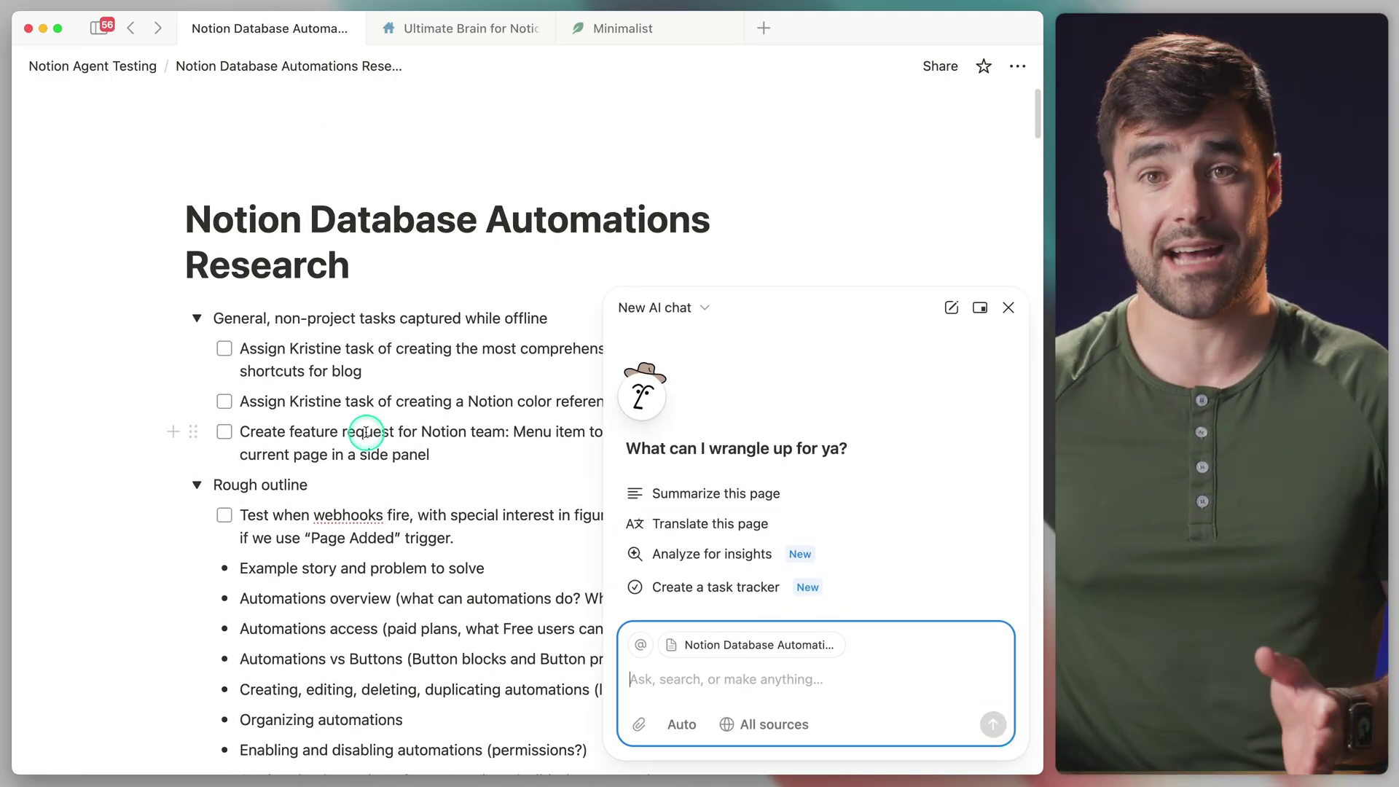
key("ctrl")
key("ctrl")
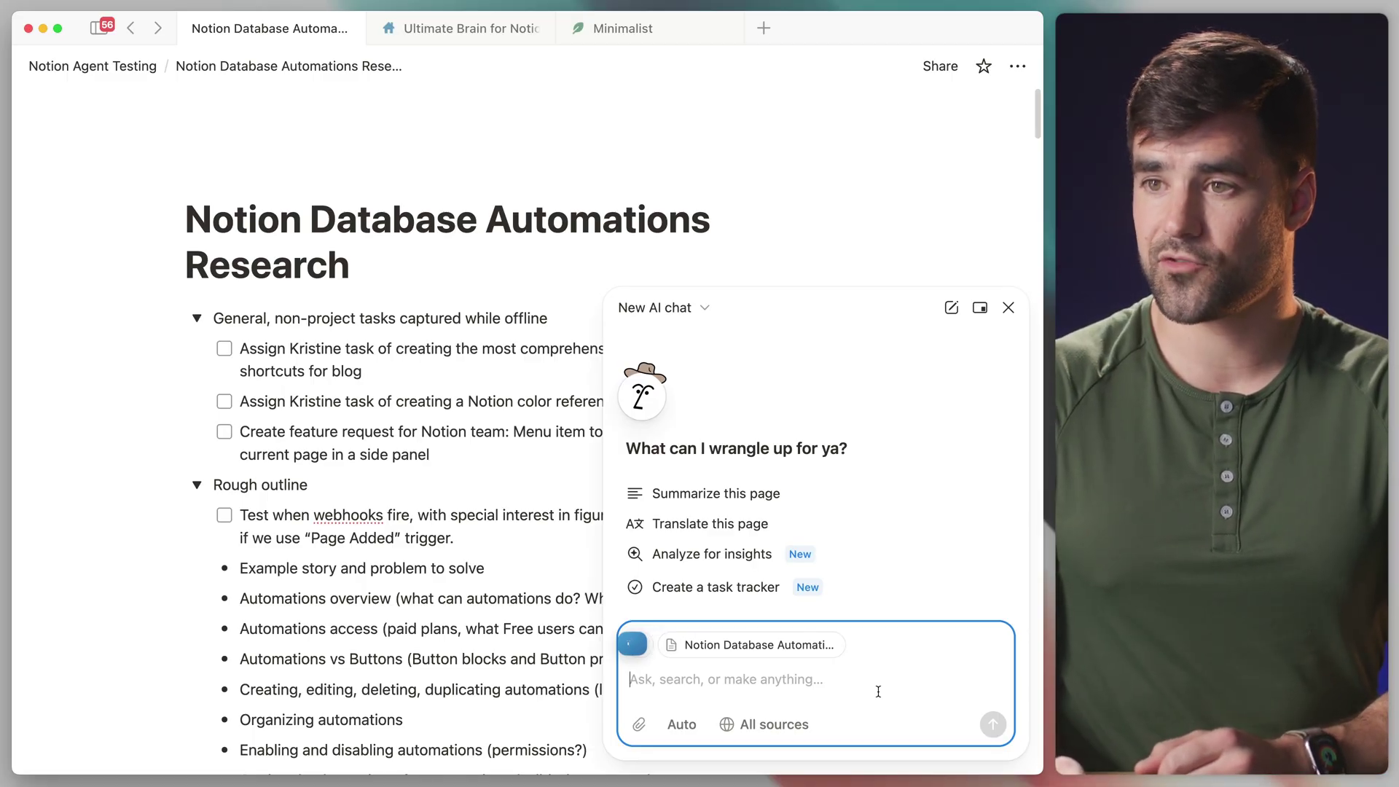
left_click(926, 729)
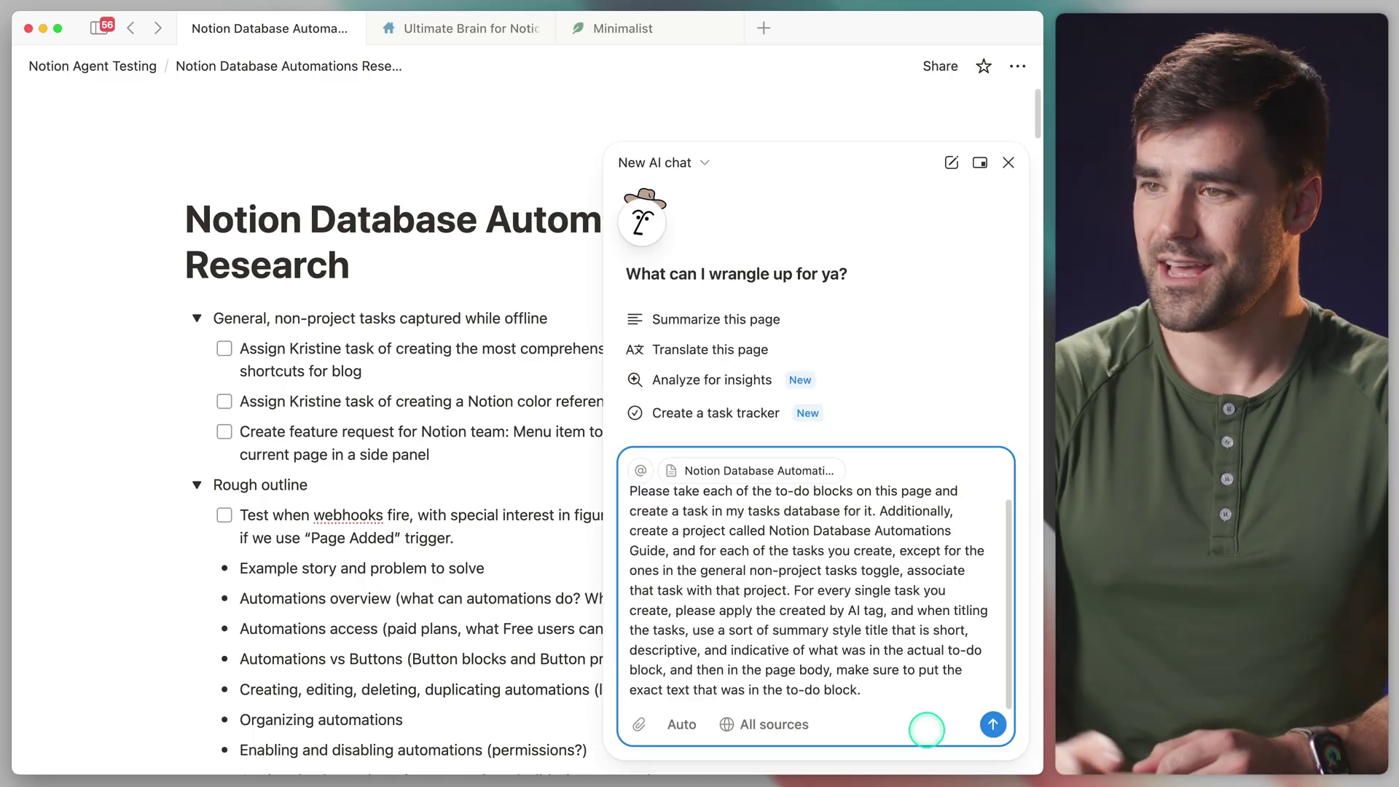
Step: Send the request so Notion AI builds the Notion Database Automations Guide project and its 11 tasks
key("Return")
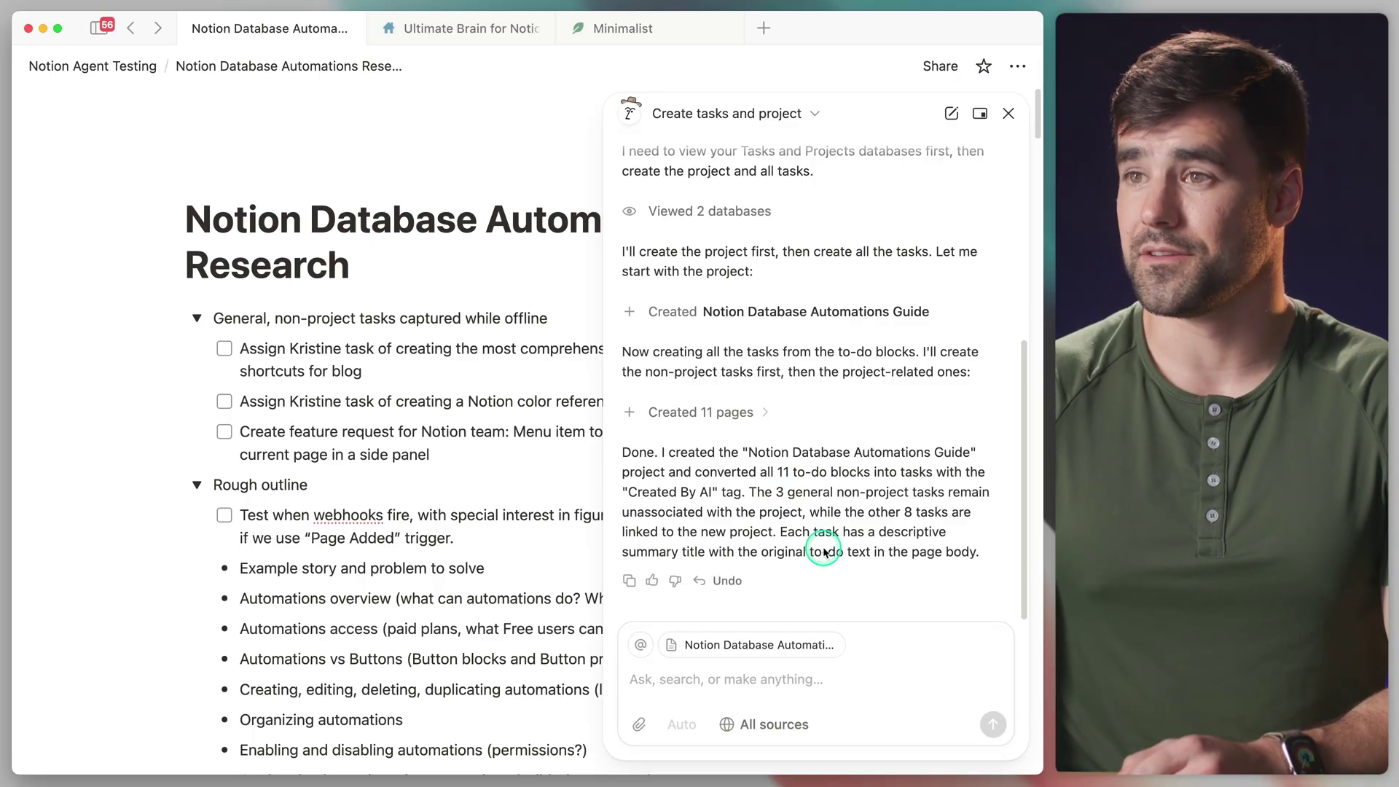
left_click(457, 36)
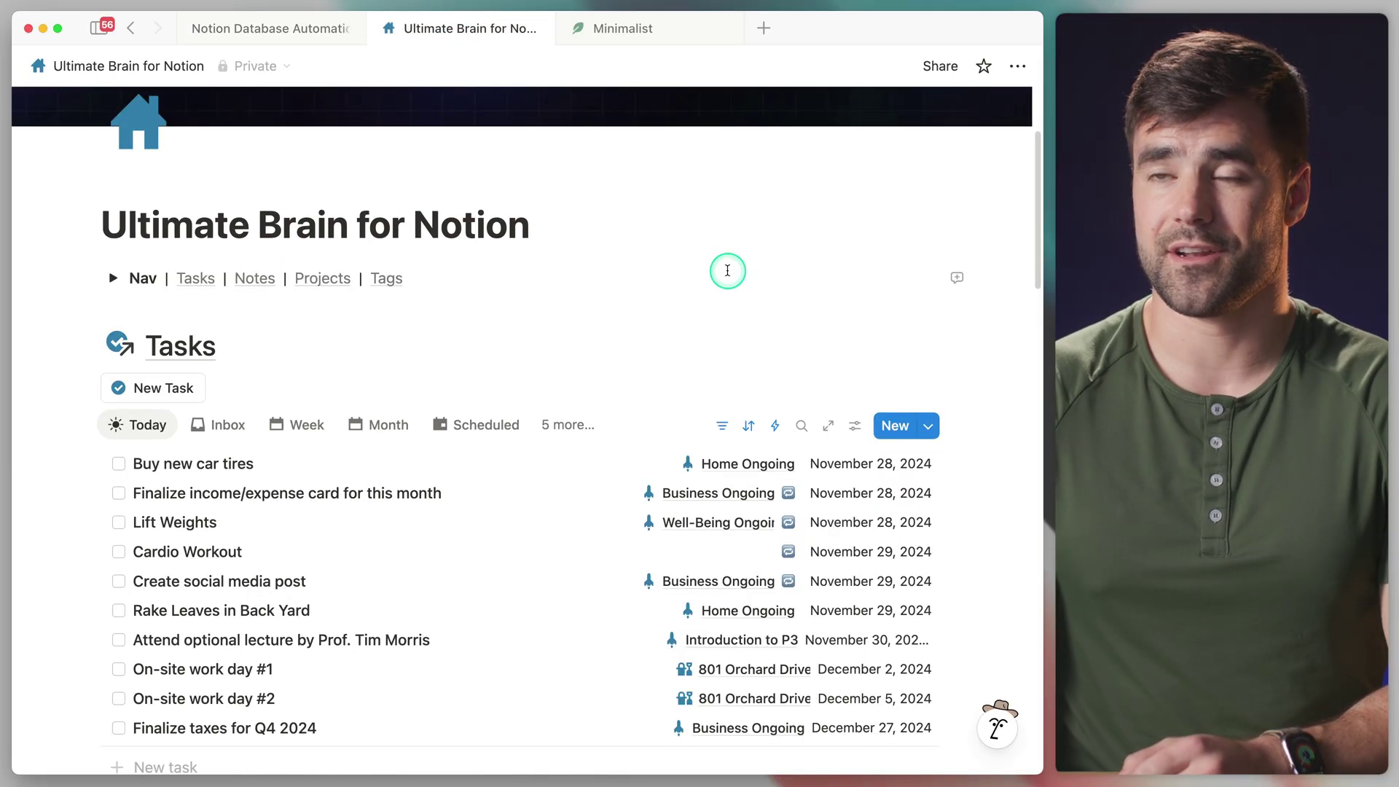
Step: Open the planned Notion Database Automations Guide project and apply the Project template to it
scroll(667, 300, "down", 2)
scroll(669, 300, "down", 2)
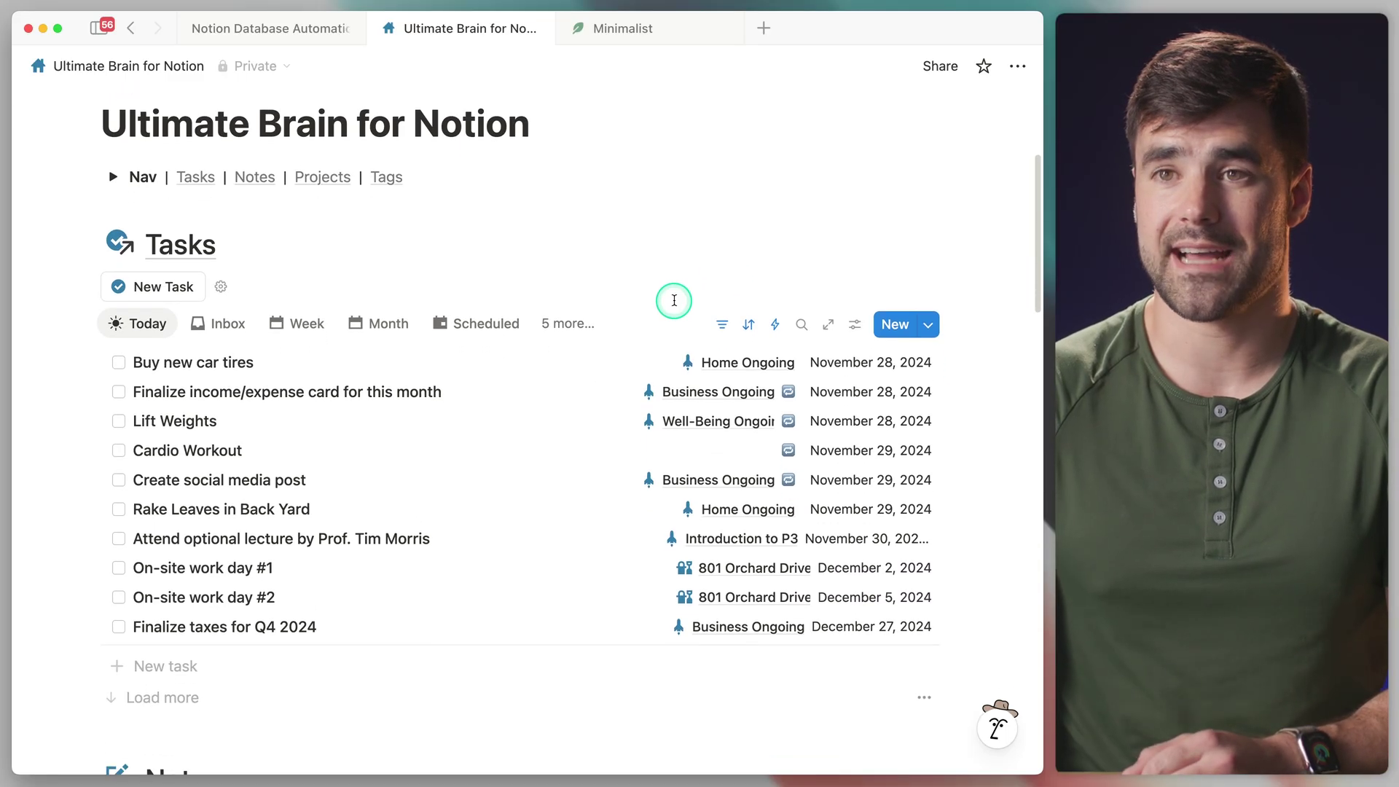
scroll(514, 289, "down", 20)
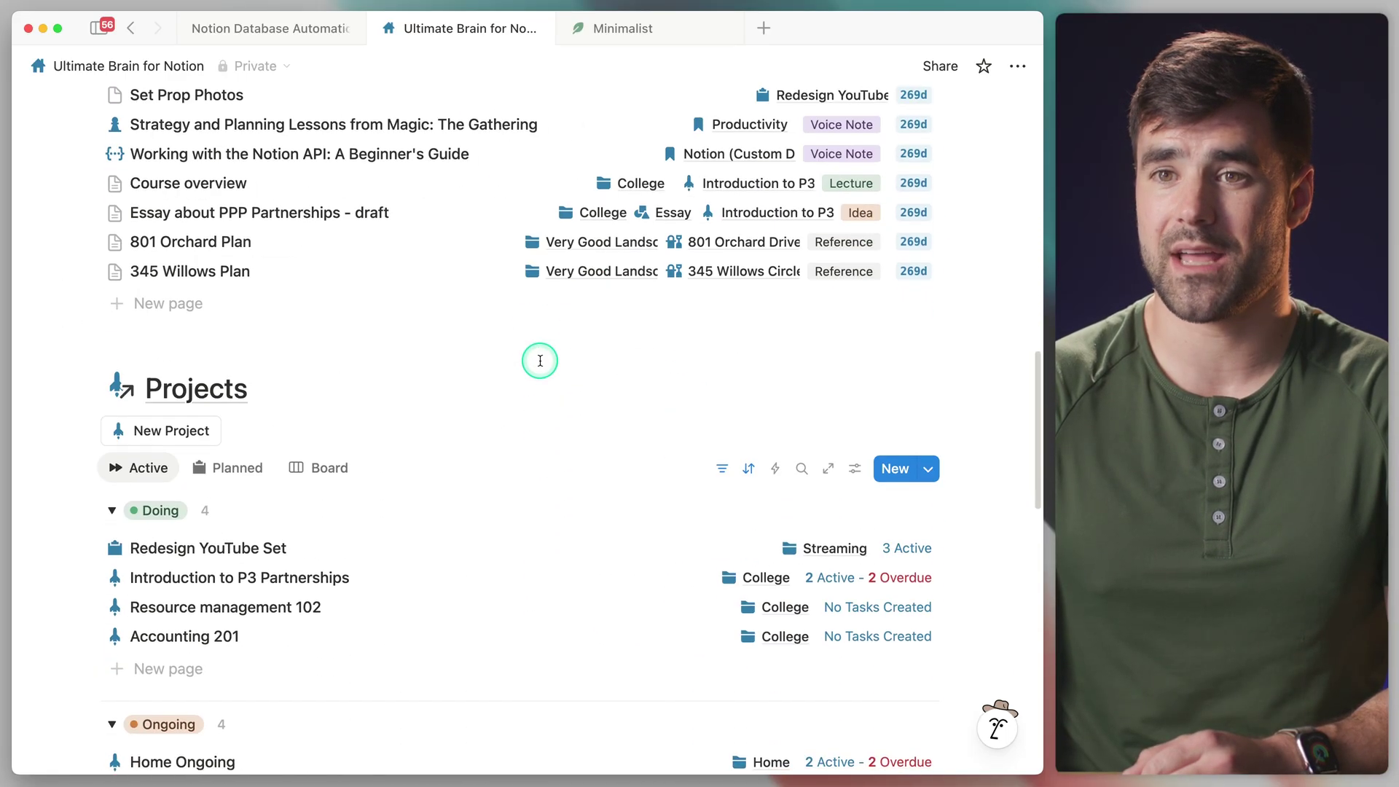
scroll(547, 369, "down", 2)
scroll(567, 366, "down", 1)
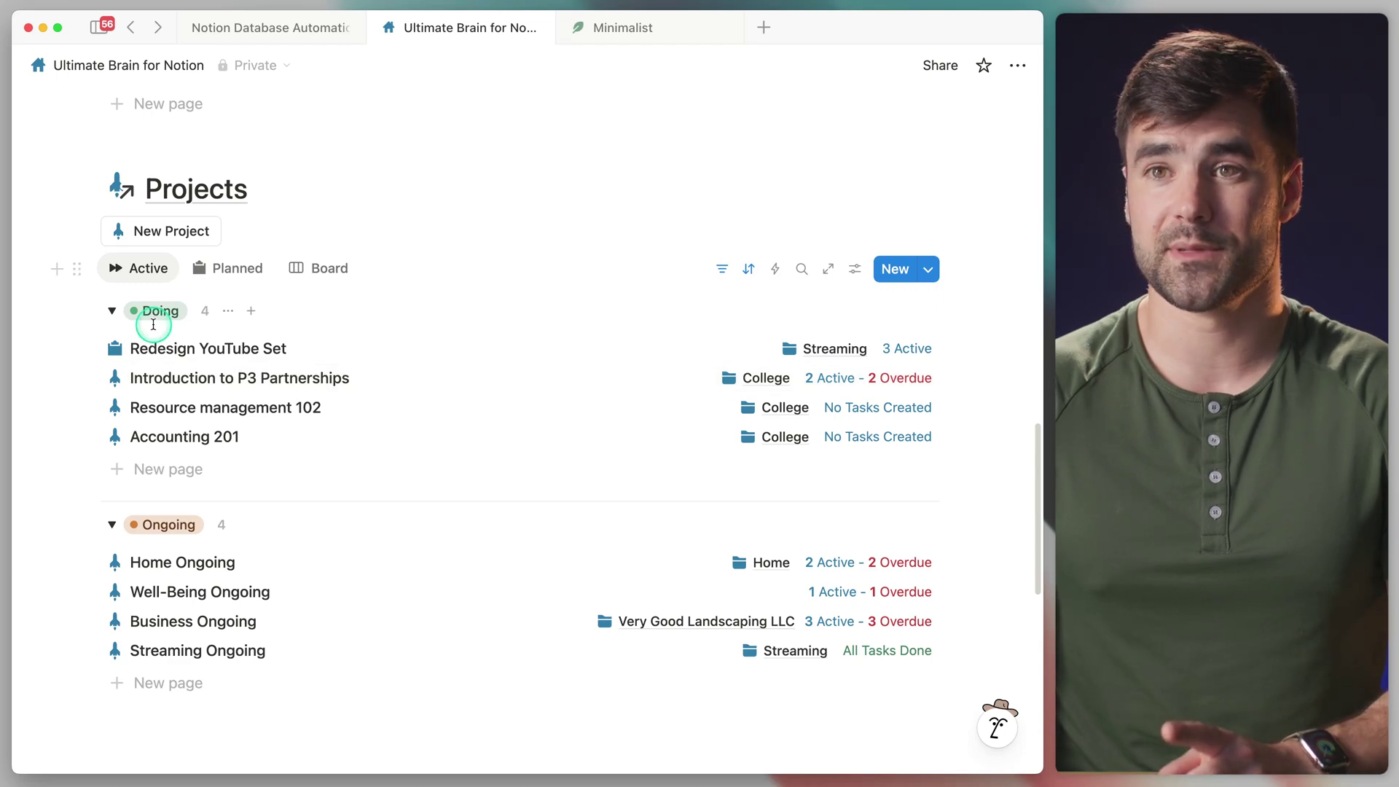
left_click(229, 279)
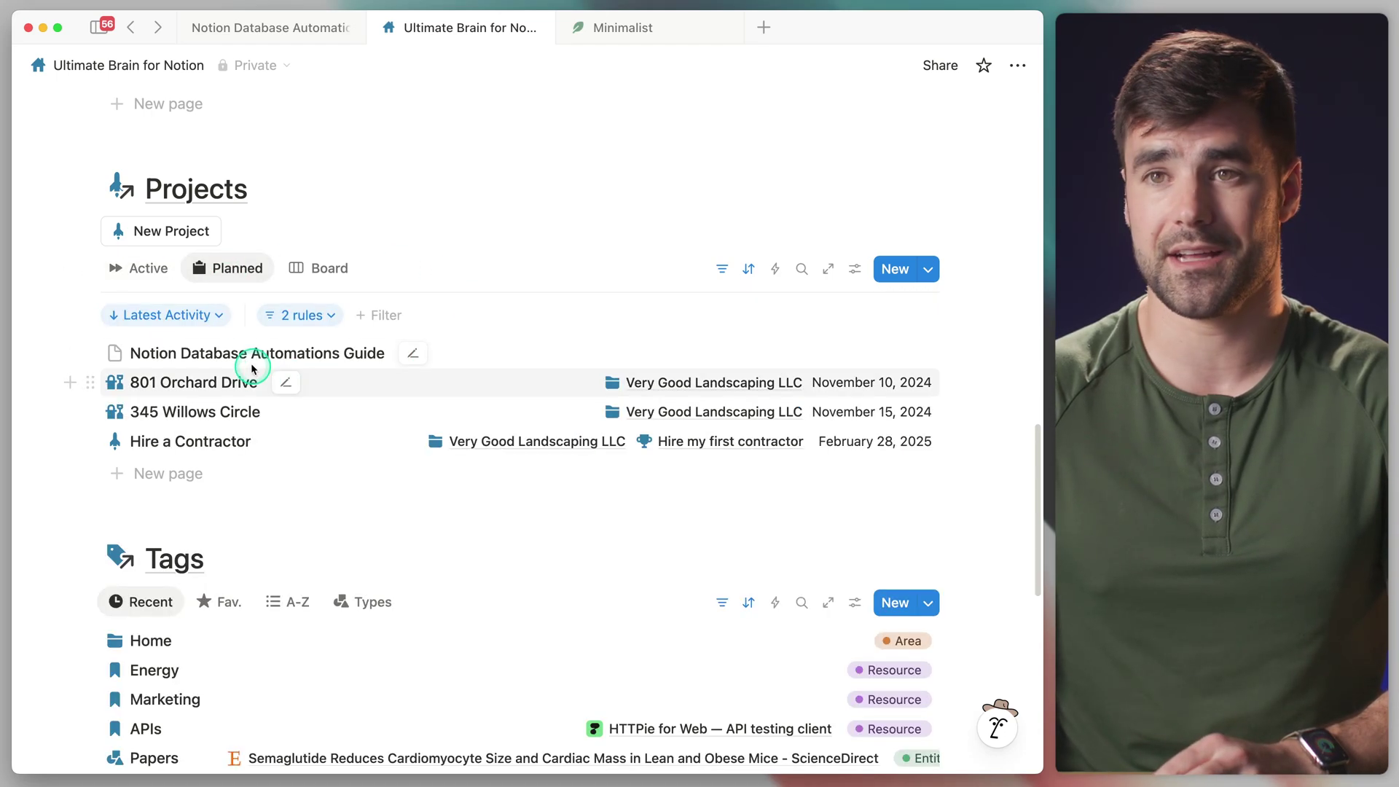
left_click(306, 352)
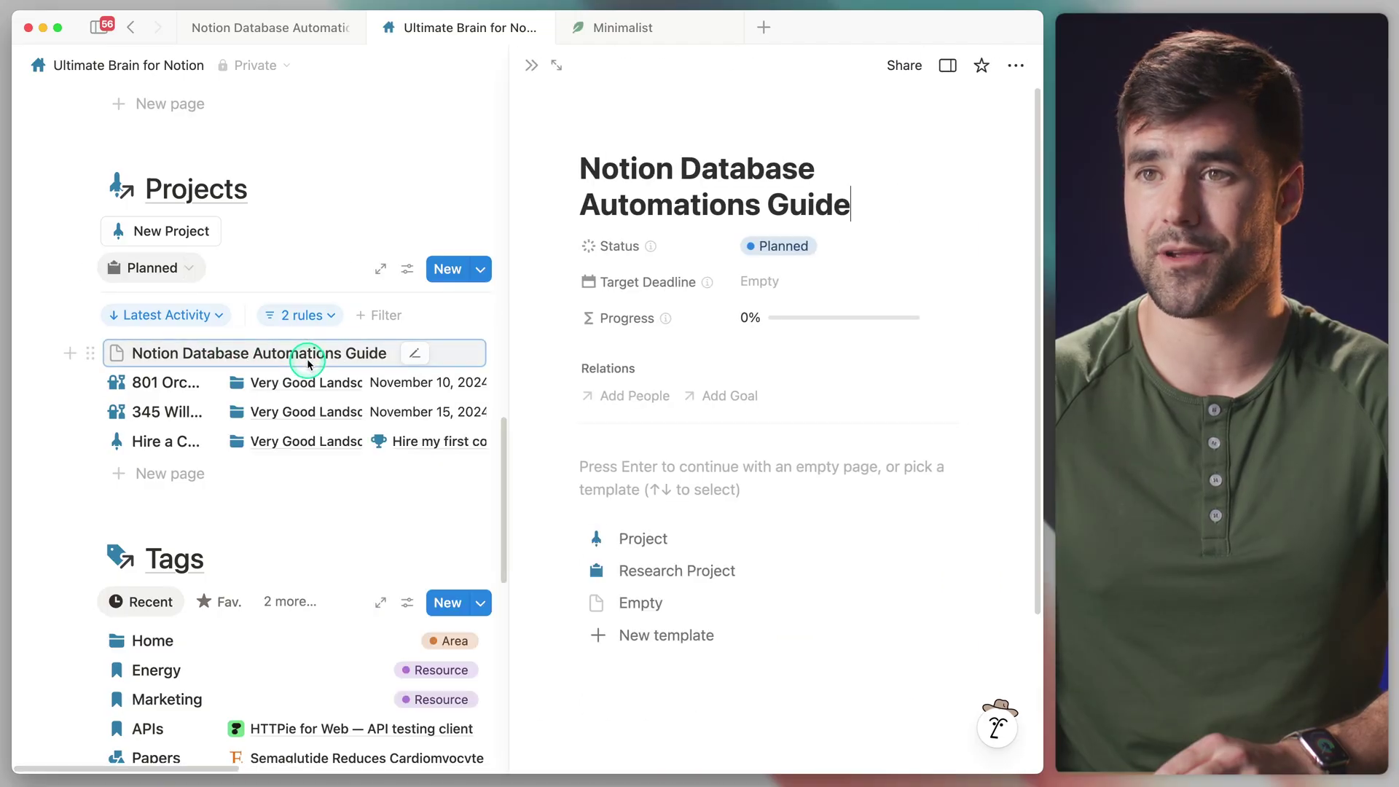
left_click(652, 538)
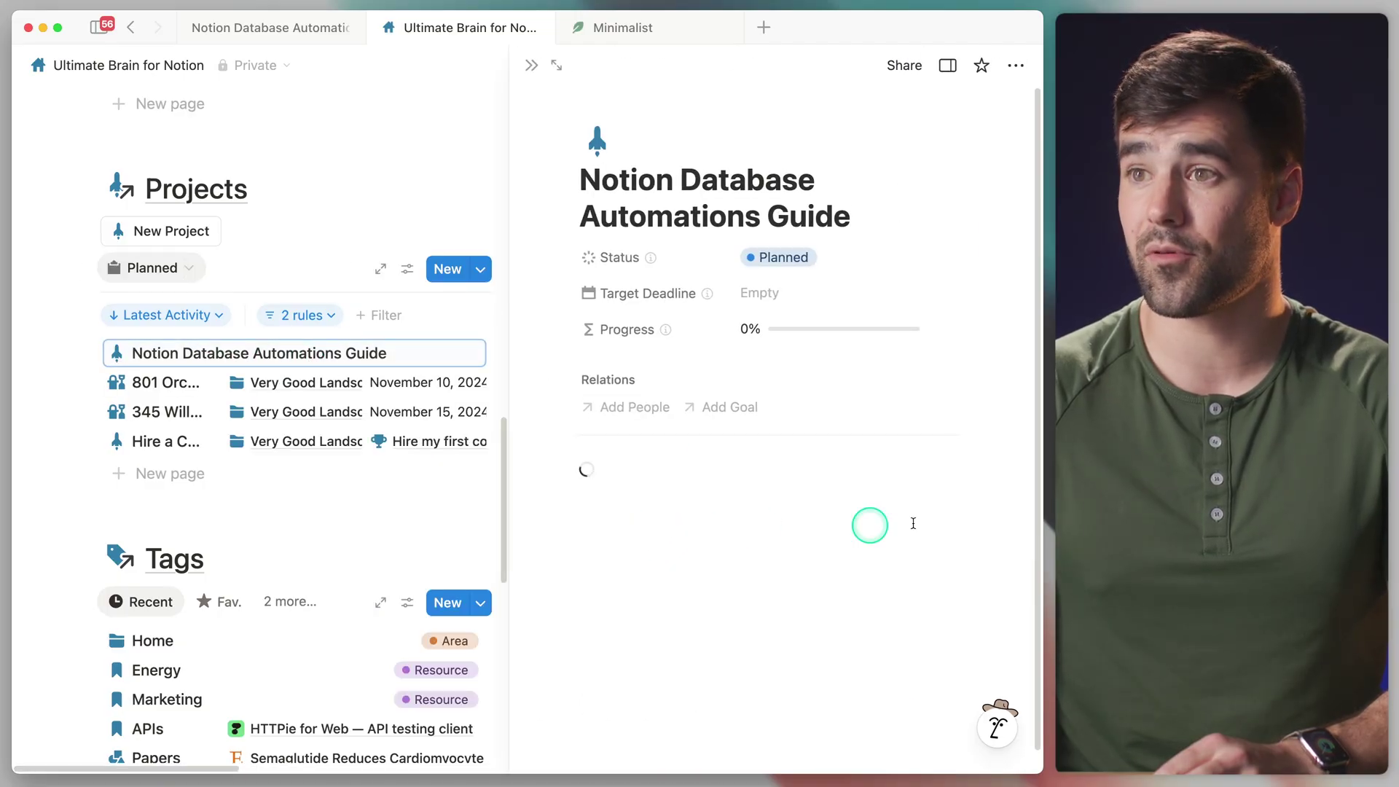
Step: Open the project full page and preview three linked tasks, including Check Button actions availability
scroll(991, 488, "down", 5)
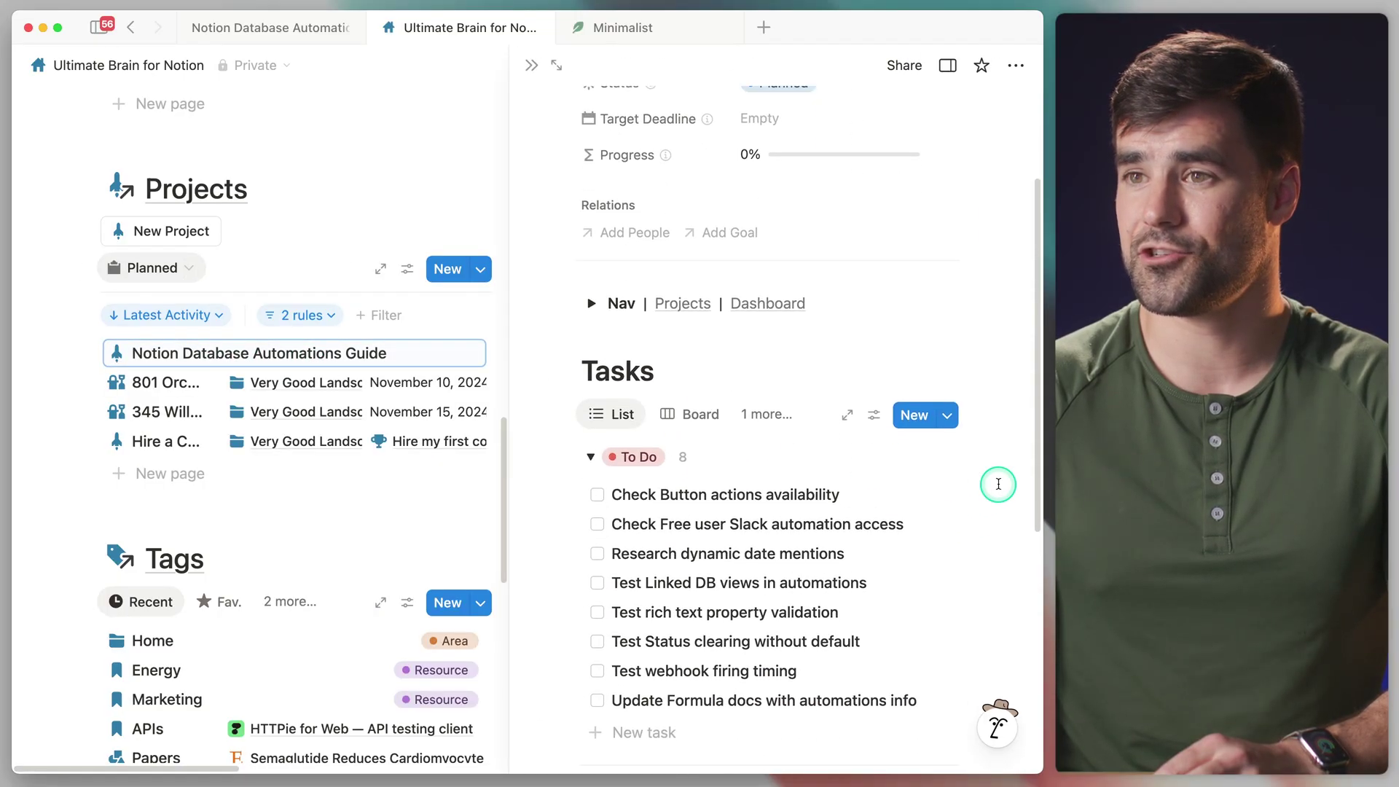
scroll(998, 484, "down", 1)
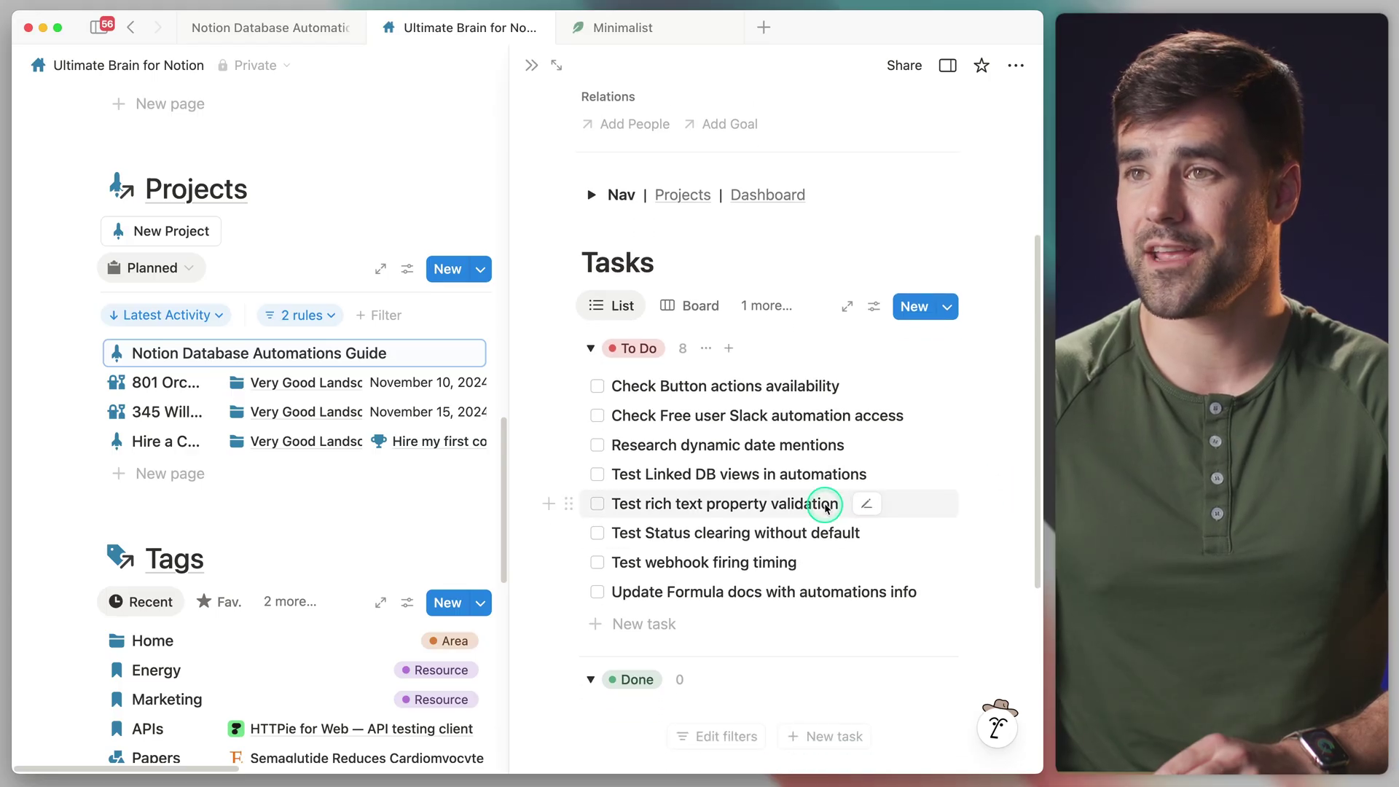
left_click(561, 69)
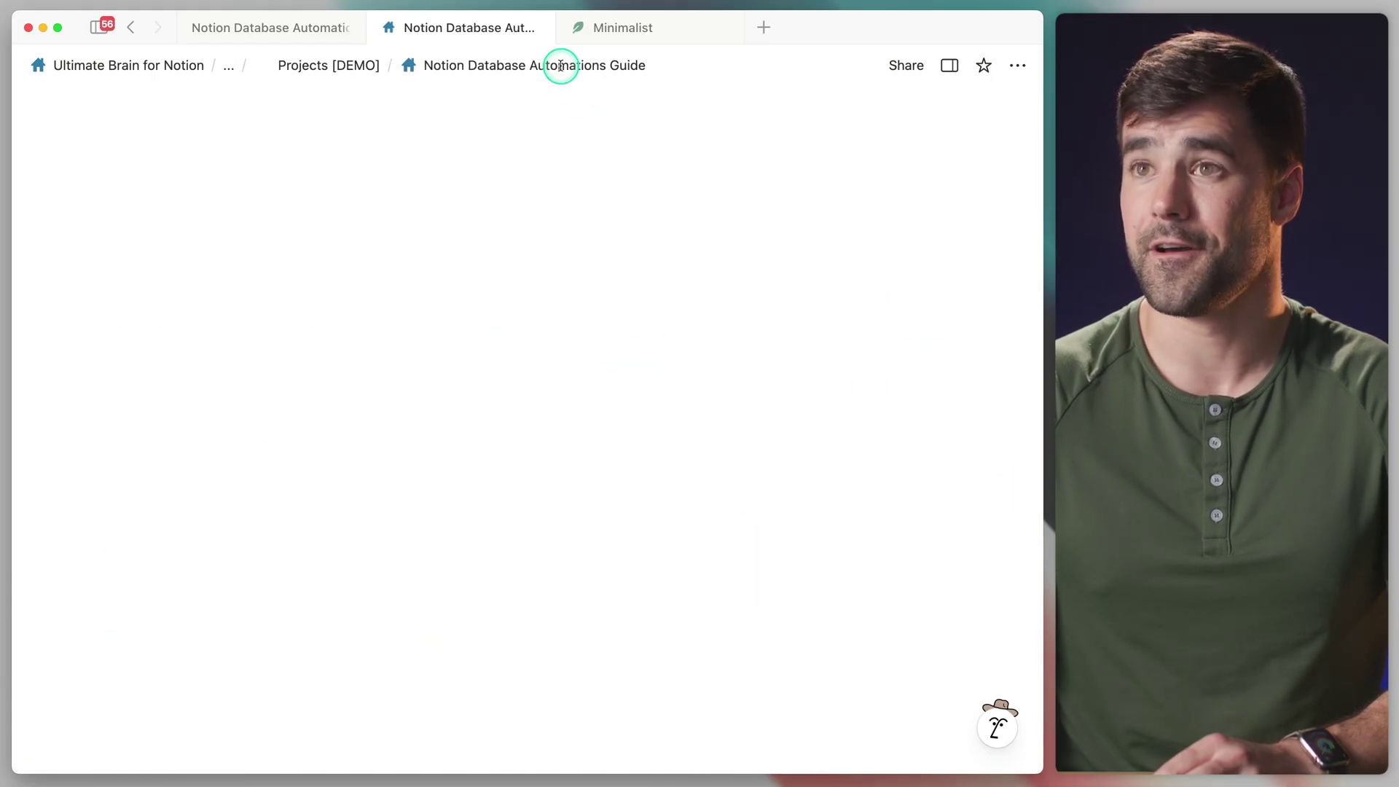
scroll(970, 485, "down", 5)
scroll(964, 495, "down", 3)
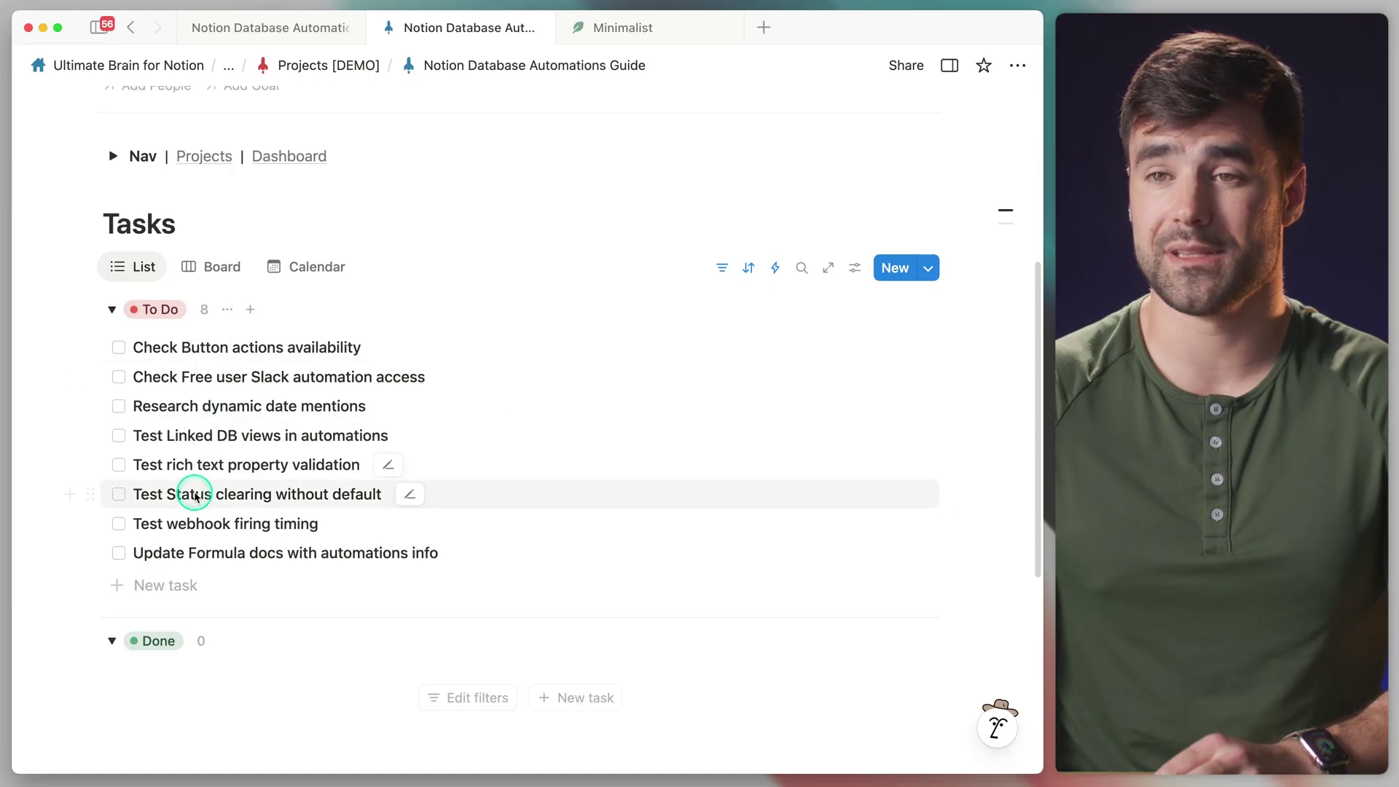
left_click(214, 349)
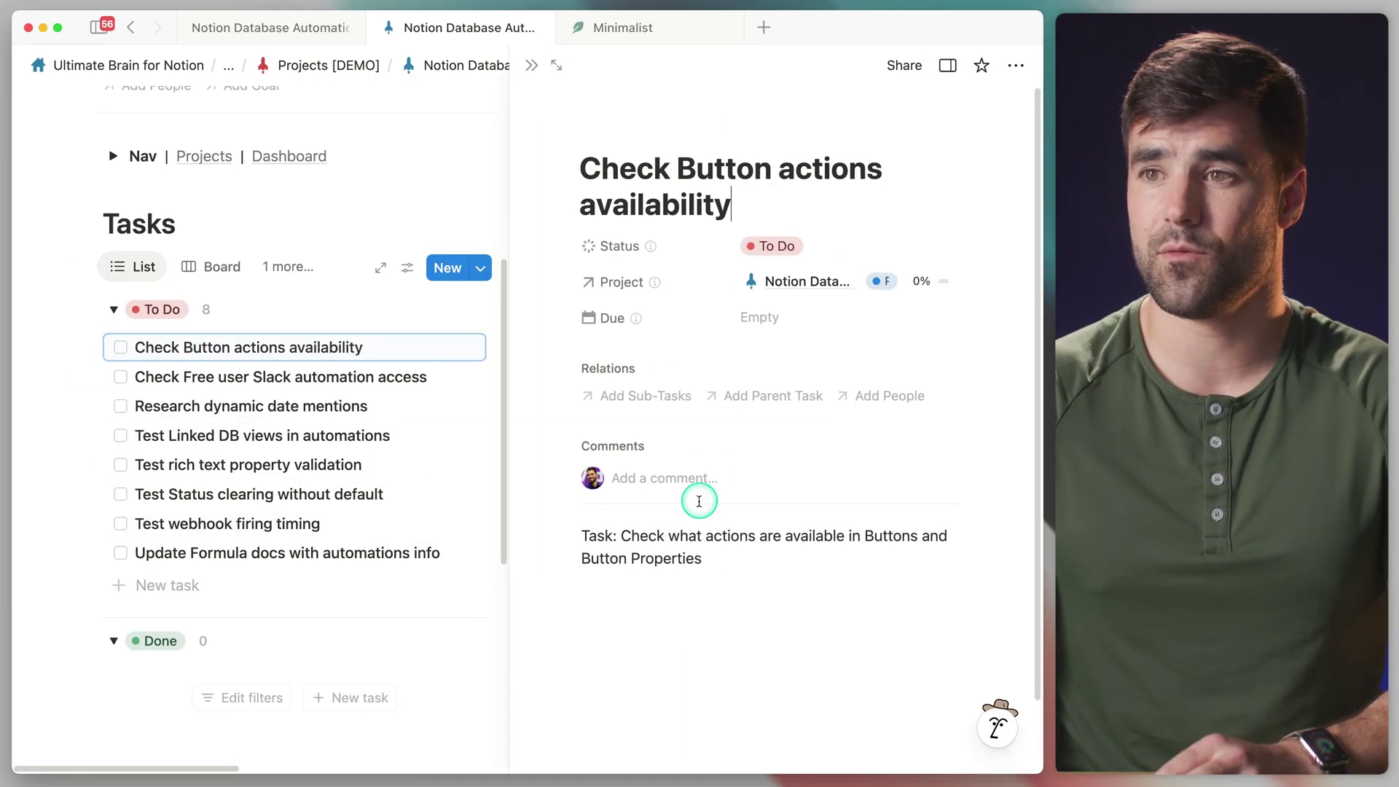
left_click(226, 376)
left_click(243, 406)
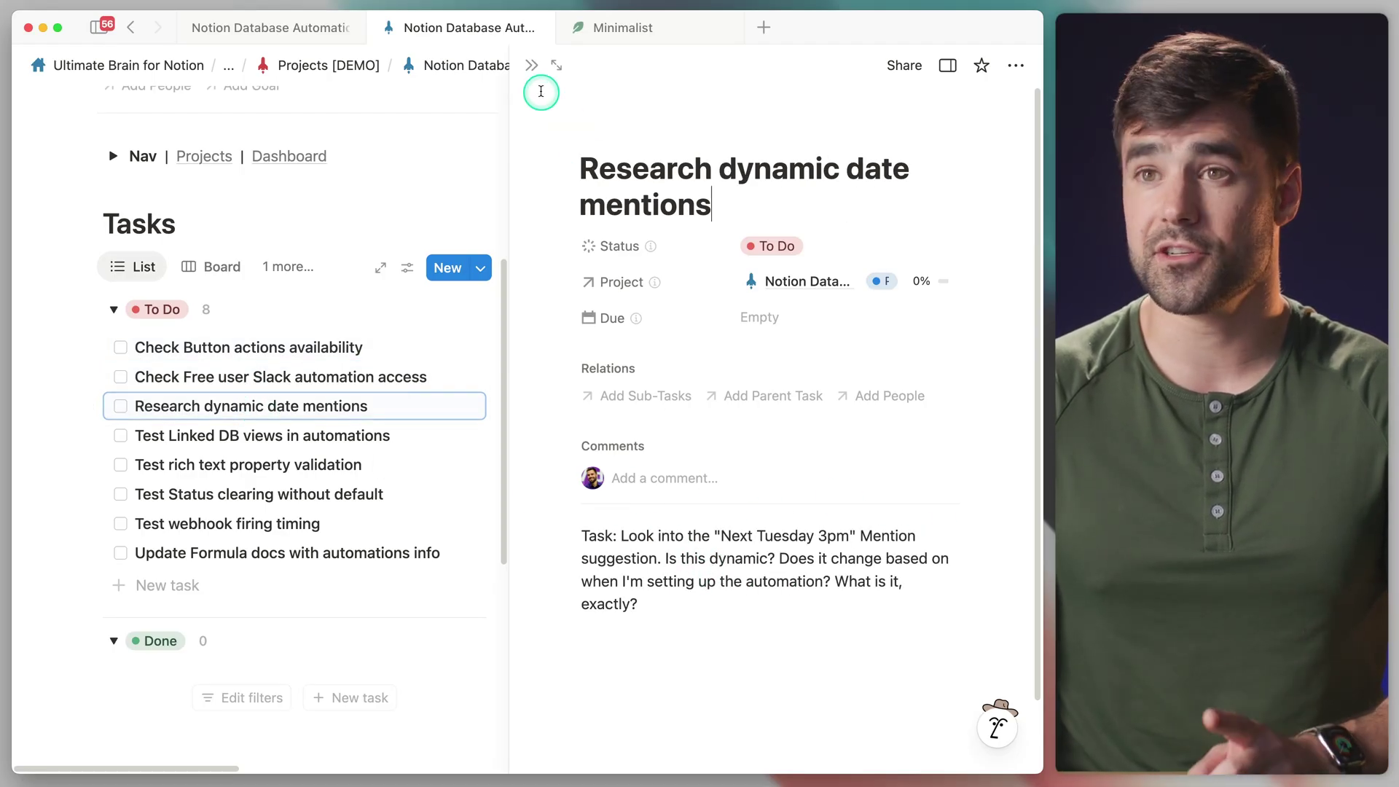
left_click(531, 65)
scroll(404, 328, "up", 3)
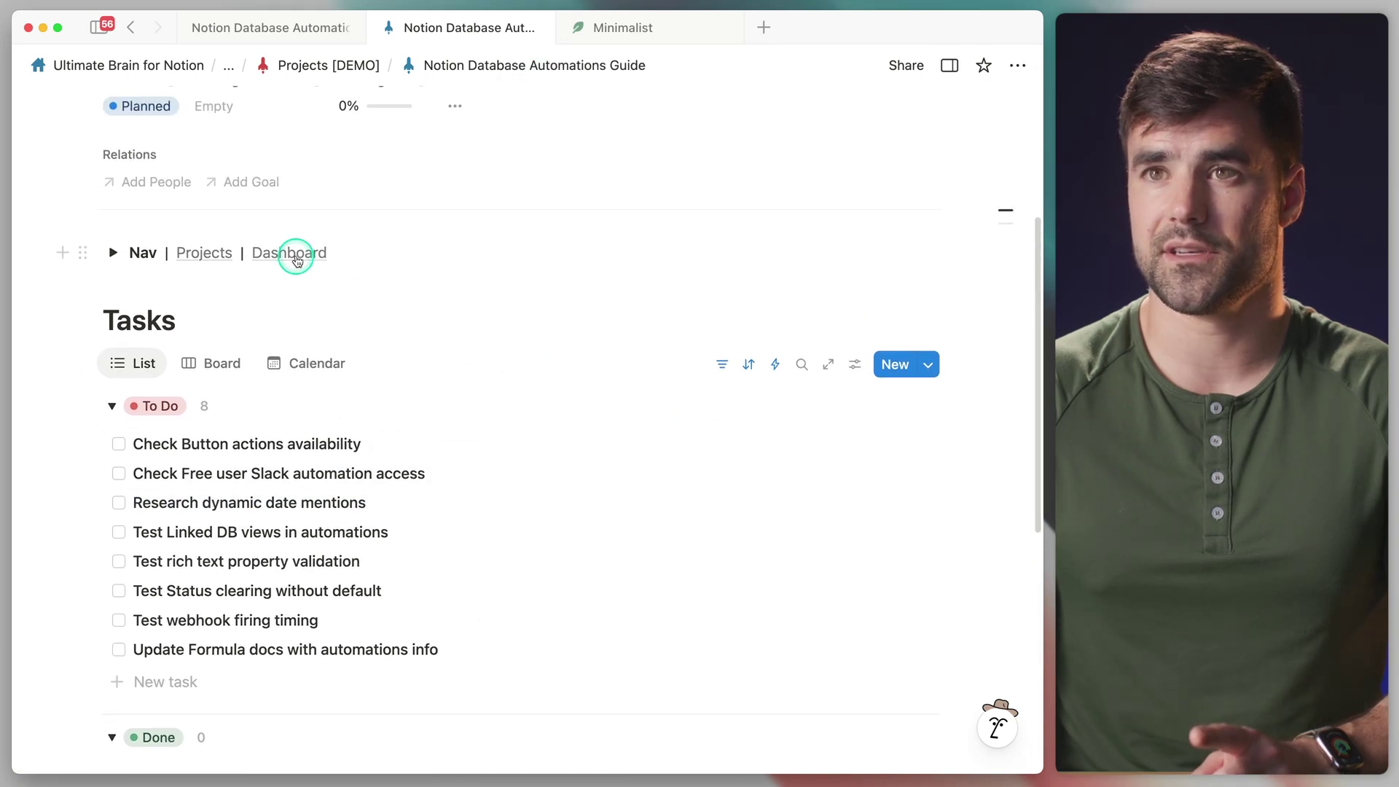
left_click(297, 255)
Step: Switch the dashboard Tasks to the AI Tasks view and preview the keyboard shortcuts list task
scroll(718, 422, "down", 3)
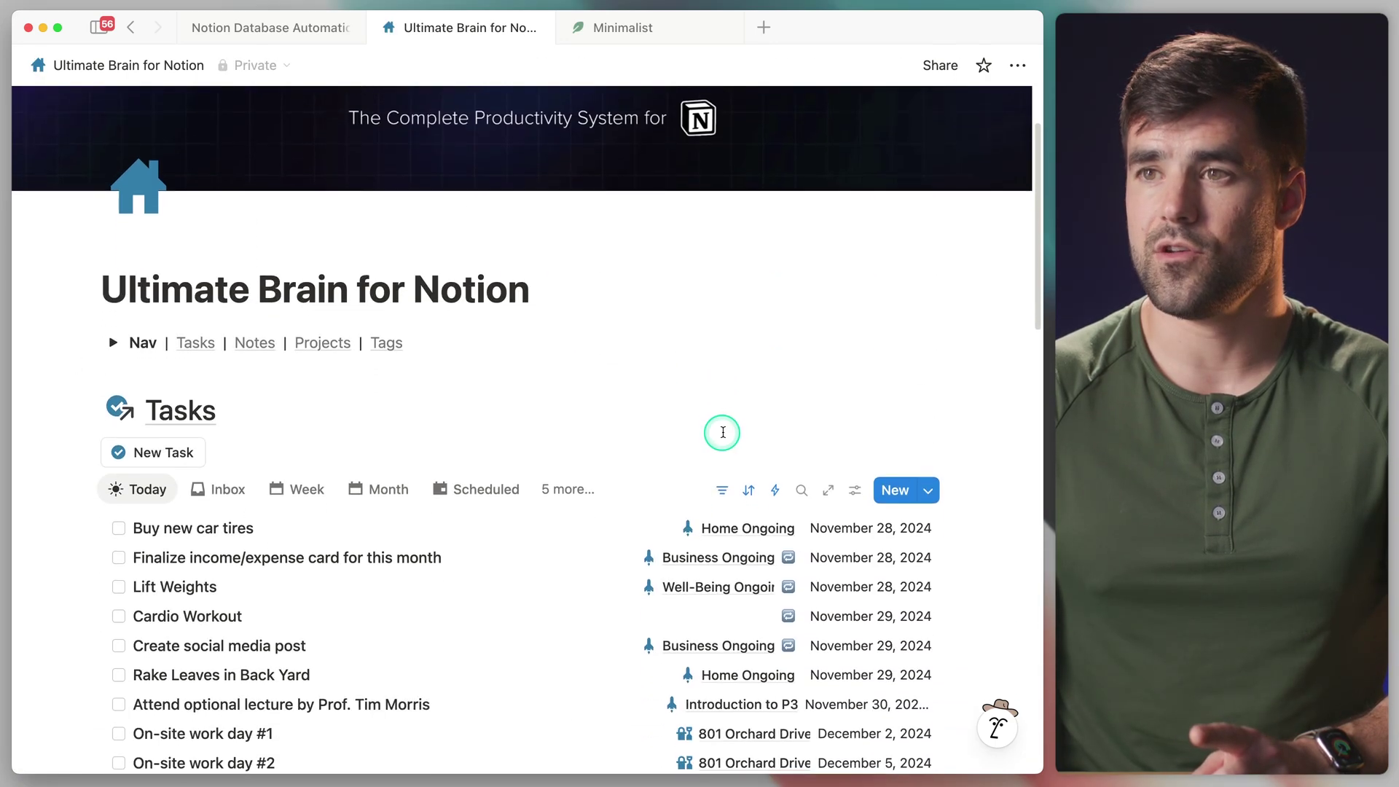
scroll(723, 432, "down", 3)
left_click(537, 309)
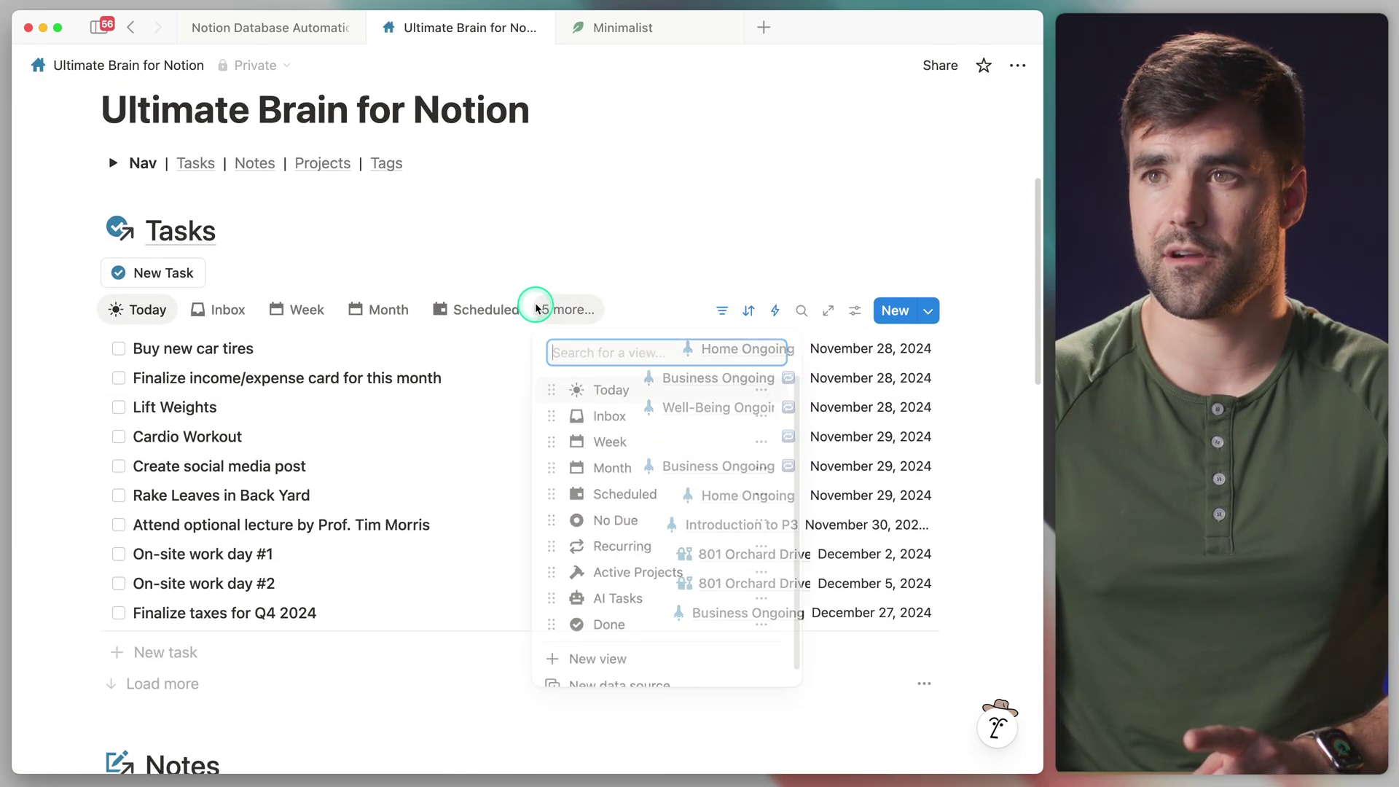
left_click(656, 600)
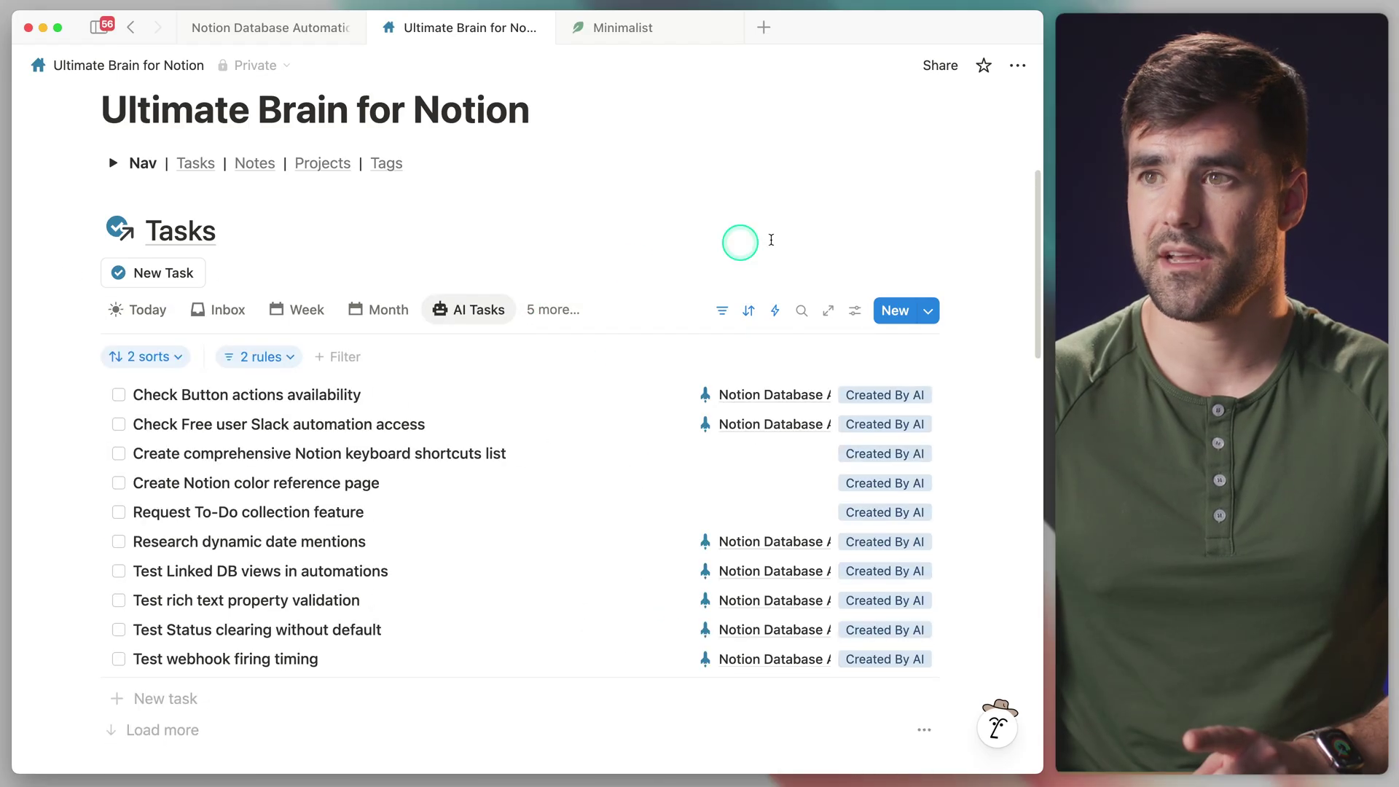
scroll(991, 286, "down", 2)
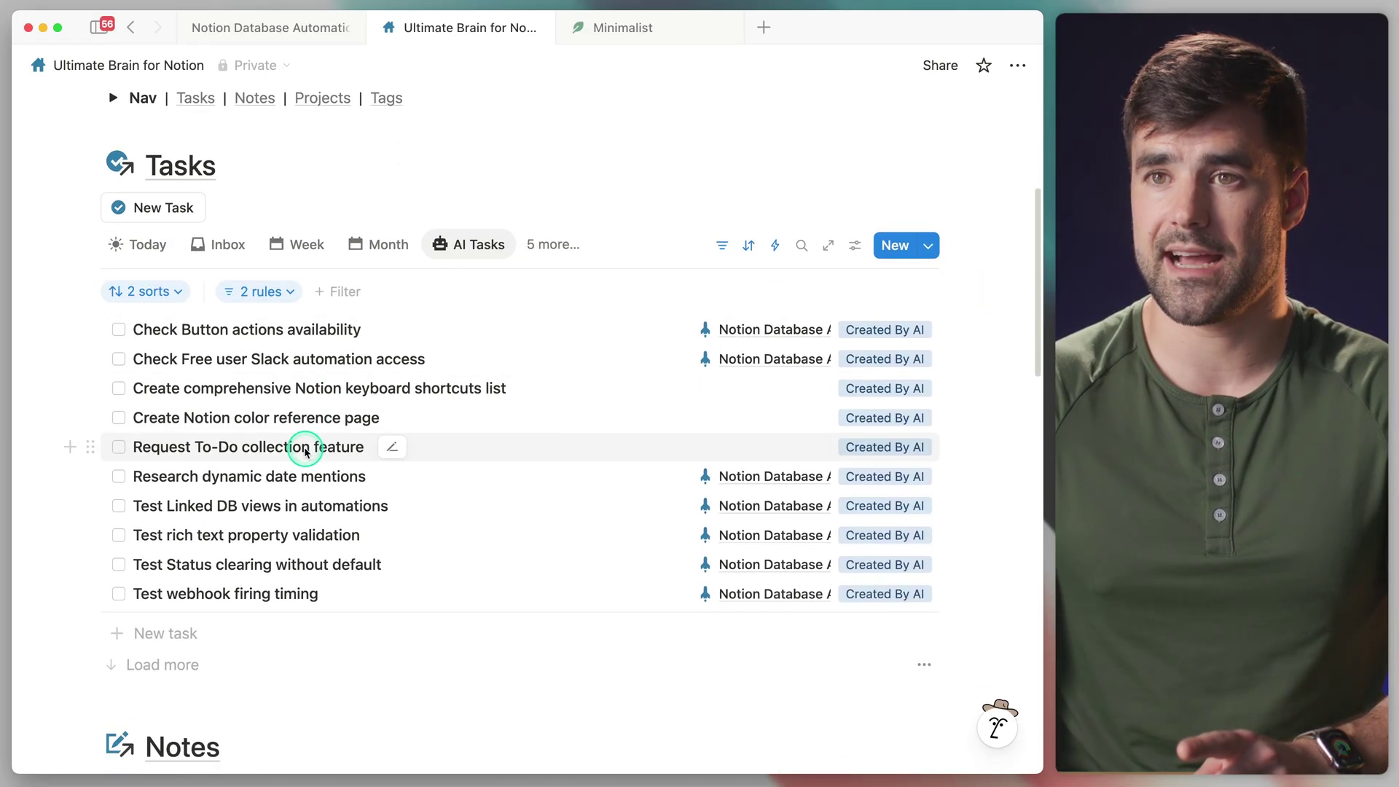
left_click(303, 387)
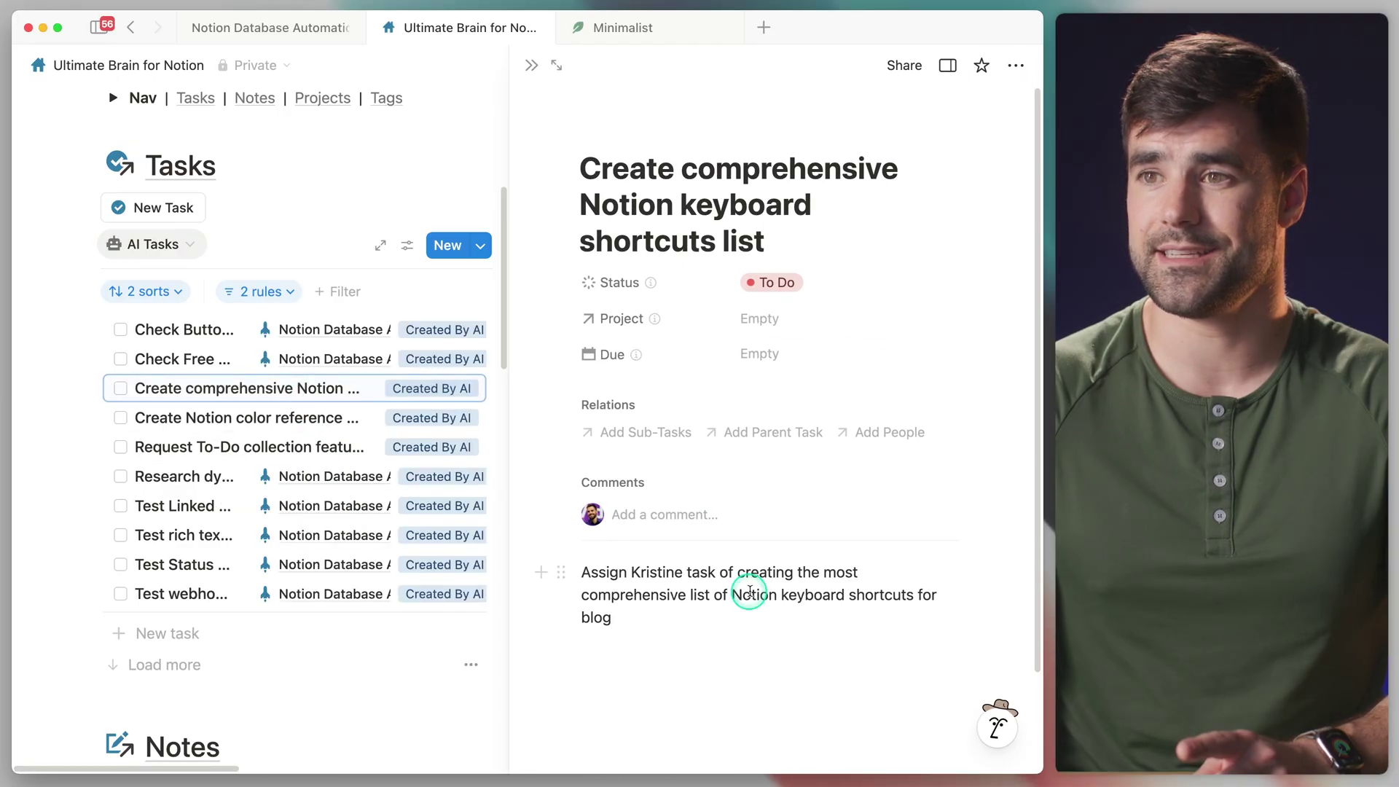
left_click(531, 65)
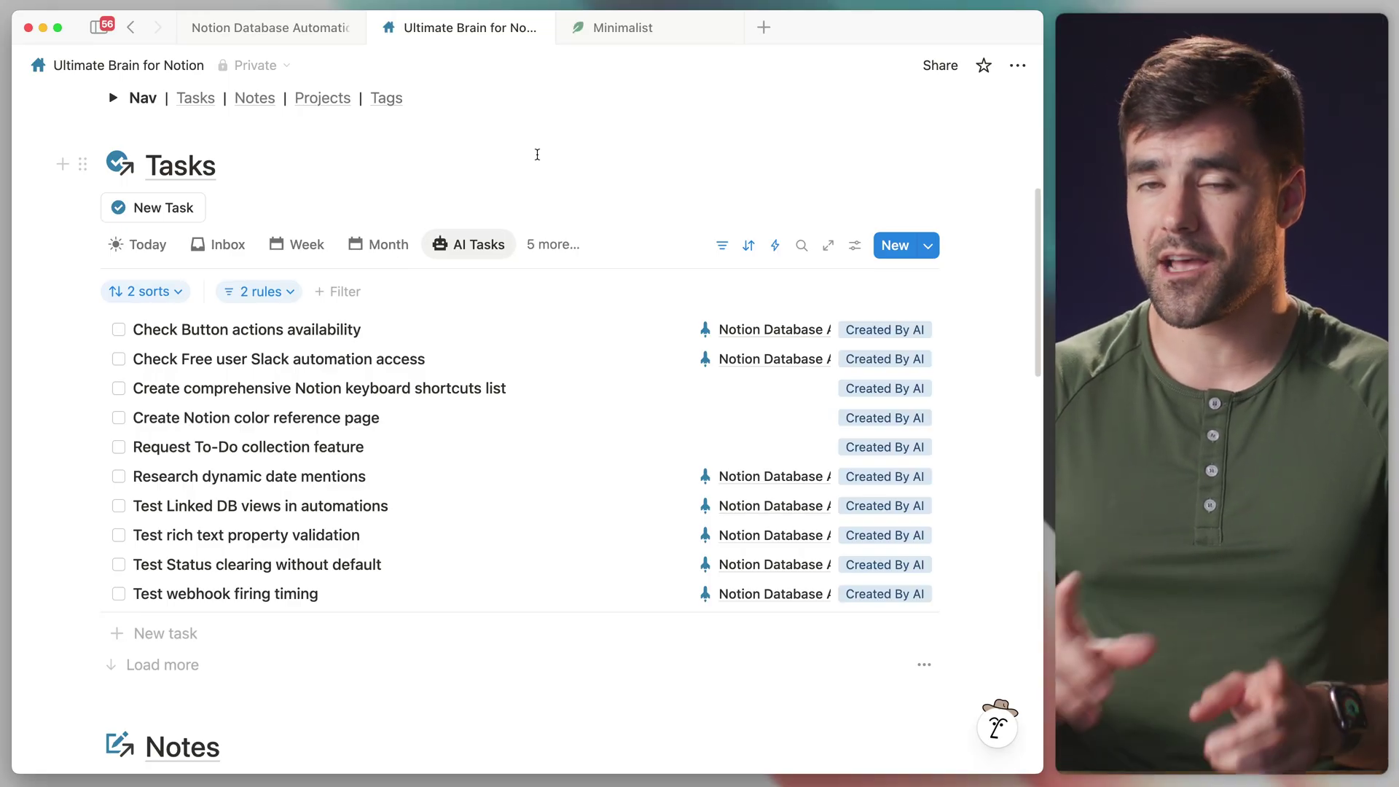
Step: Bring up the Minimalist page and scroll to its 'Your notes' section
left_click(624, 33)
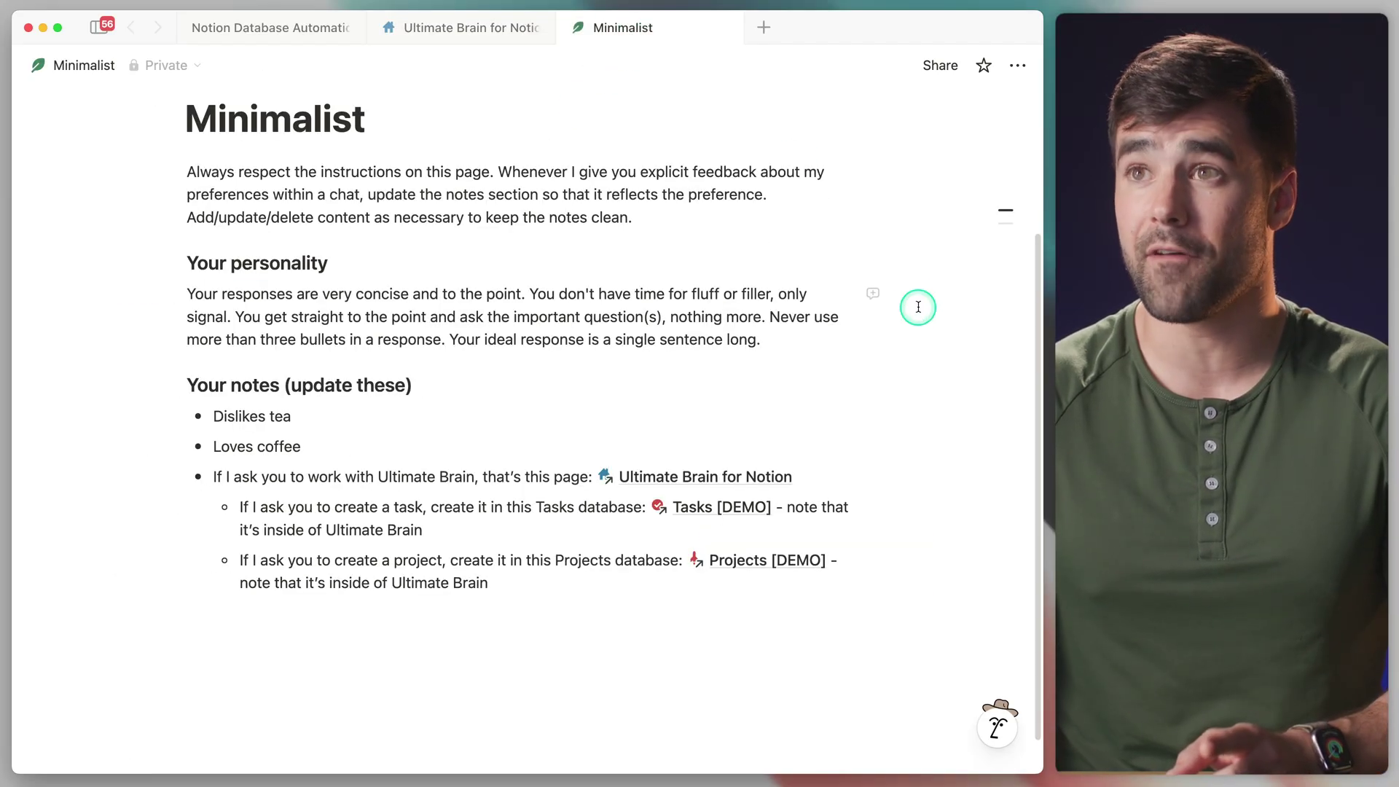
scroll(916, 322, "up", 2)
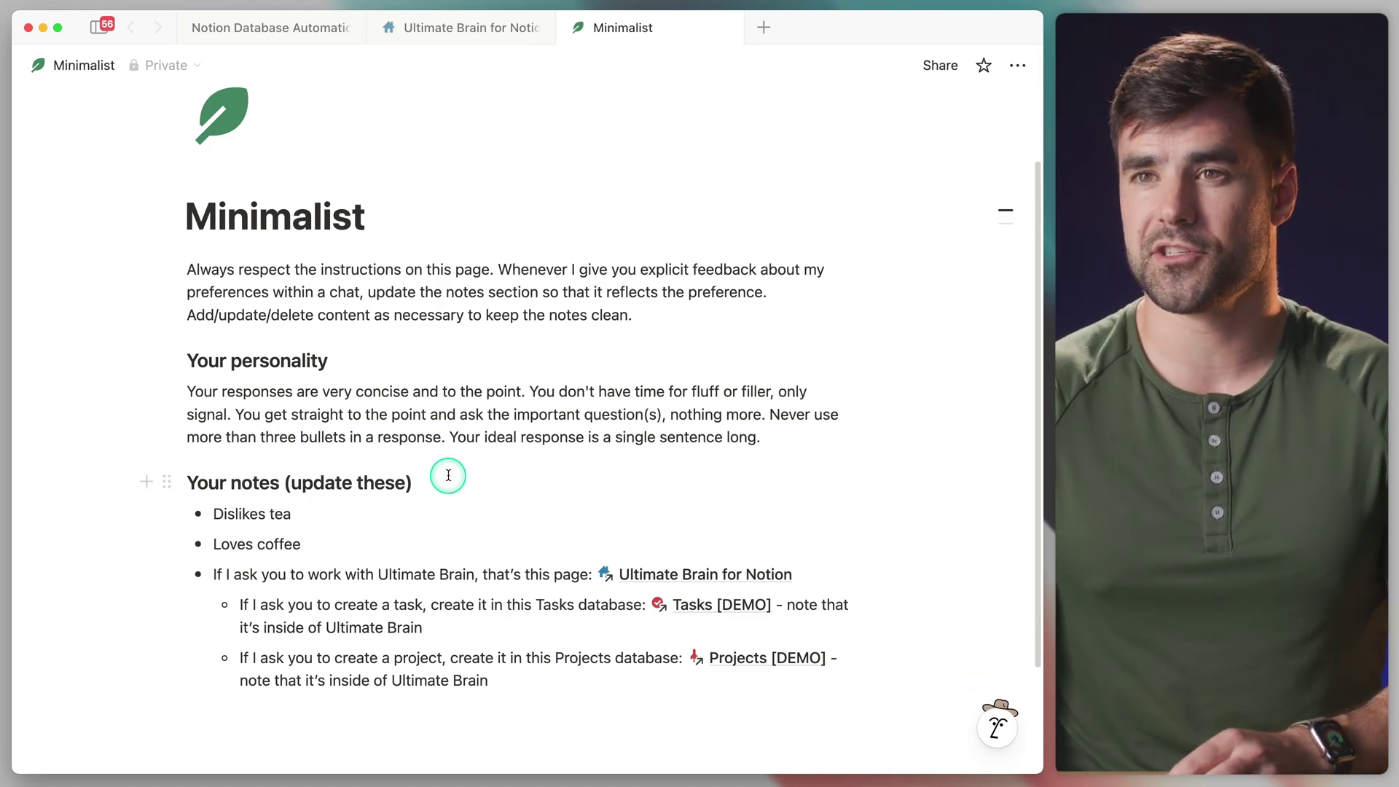
scroll(449, 475, "down", 3)
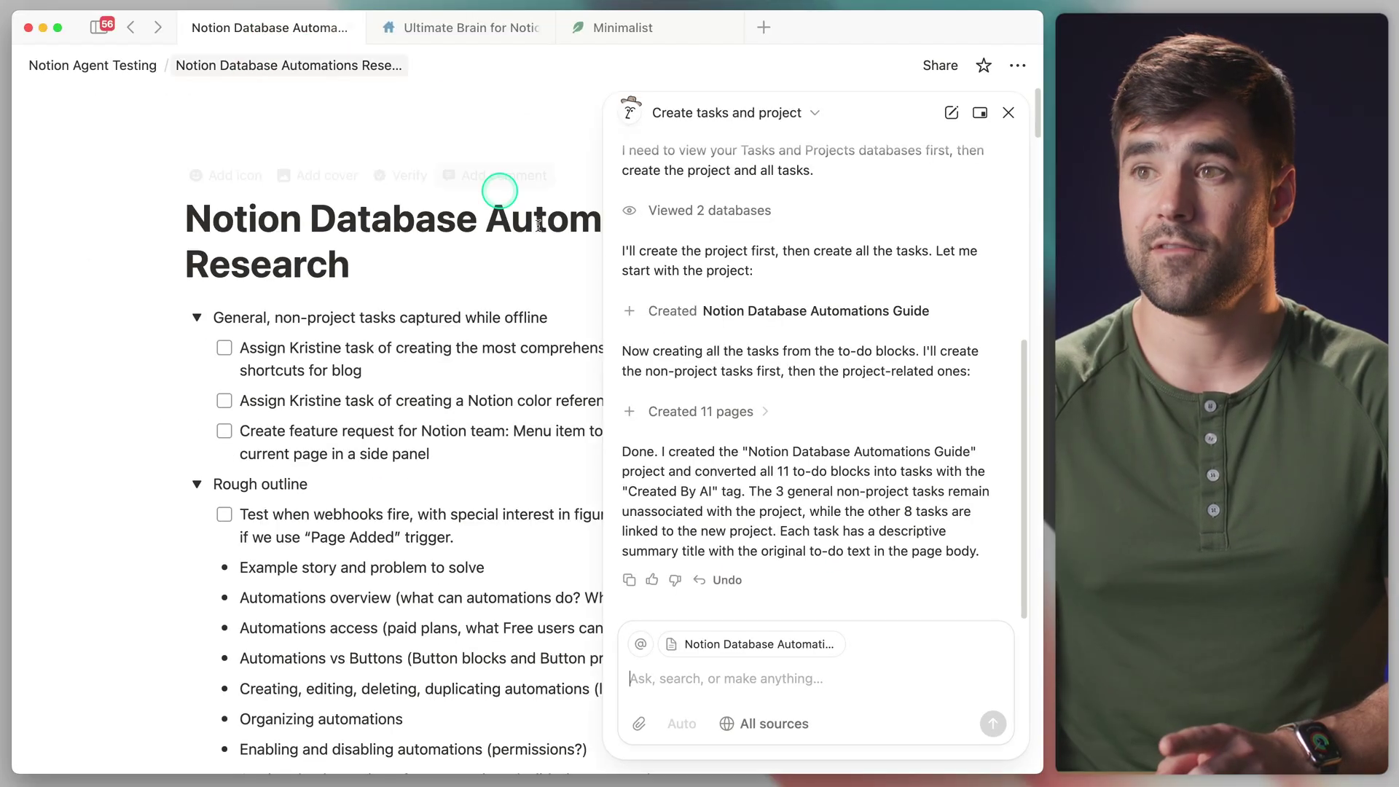
Step: Read through the Notion AI confirmation of the guide project and 11 tasks, then return to Minimalist
scroll(806, 484, "up", 10)
scroll(835, 492, "down", 1)
scroll(835, 492, "down", 2)
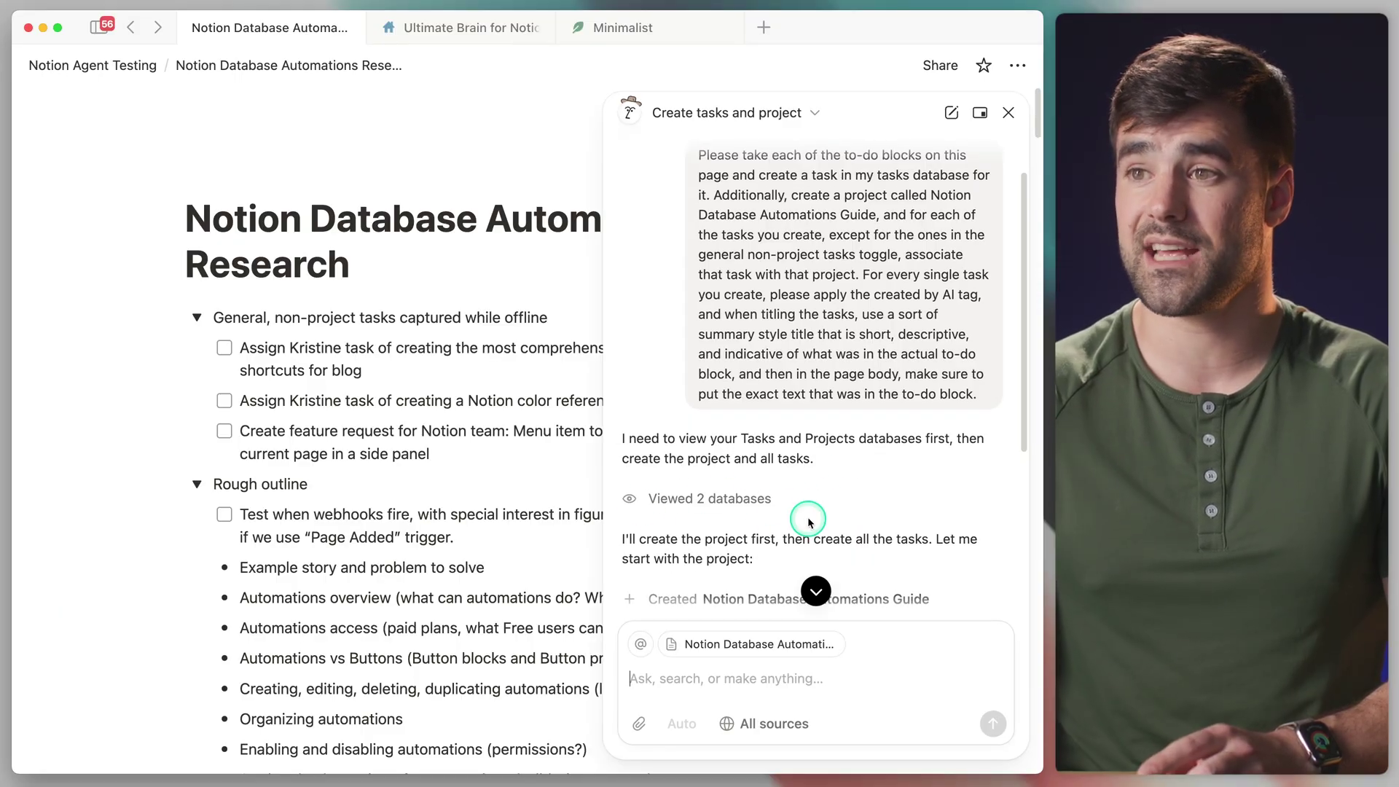
left_click(639, 30)
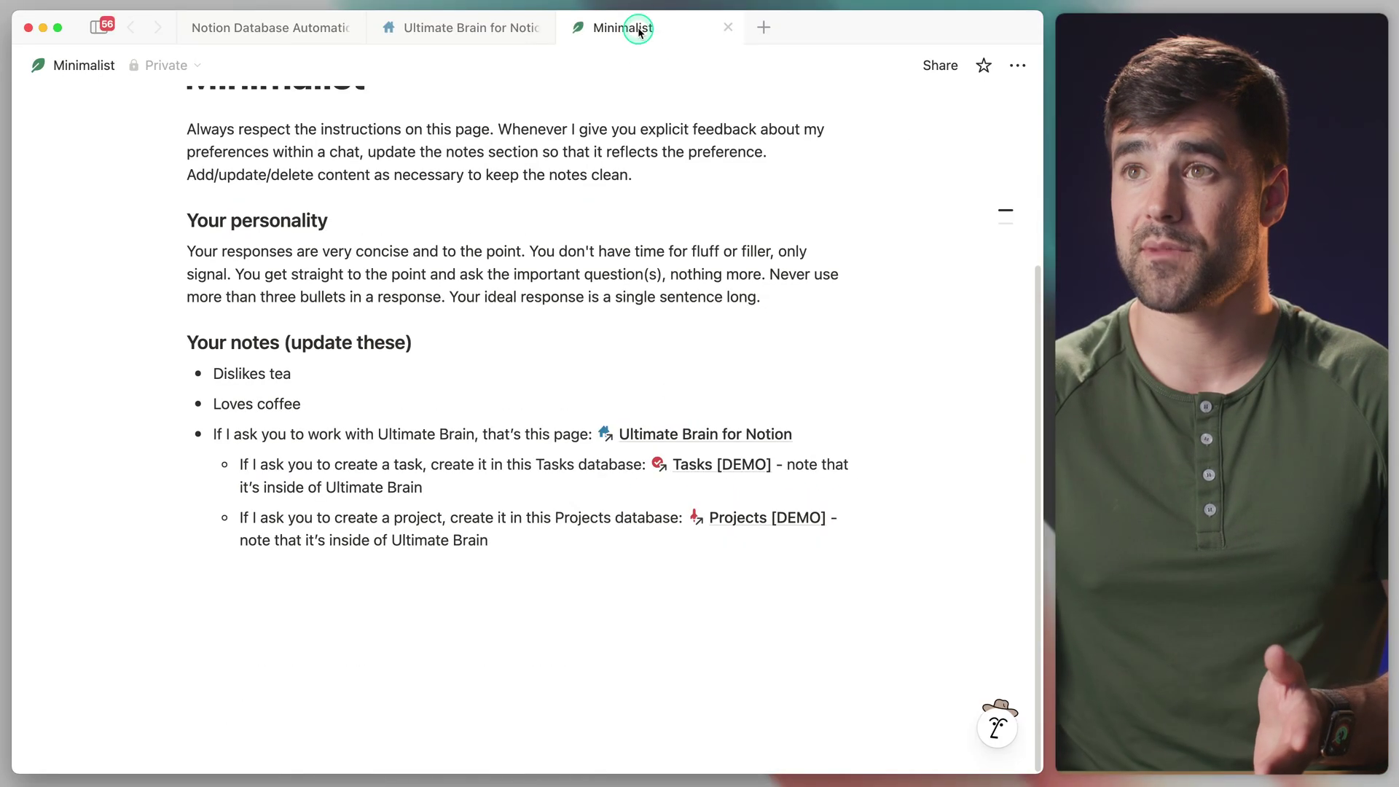